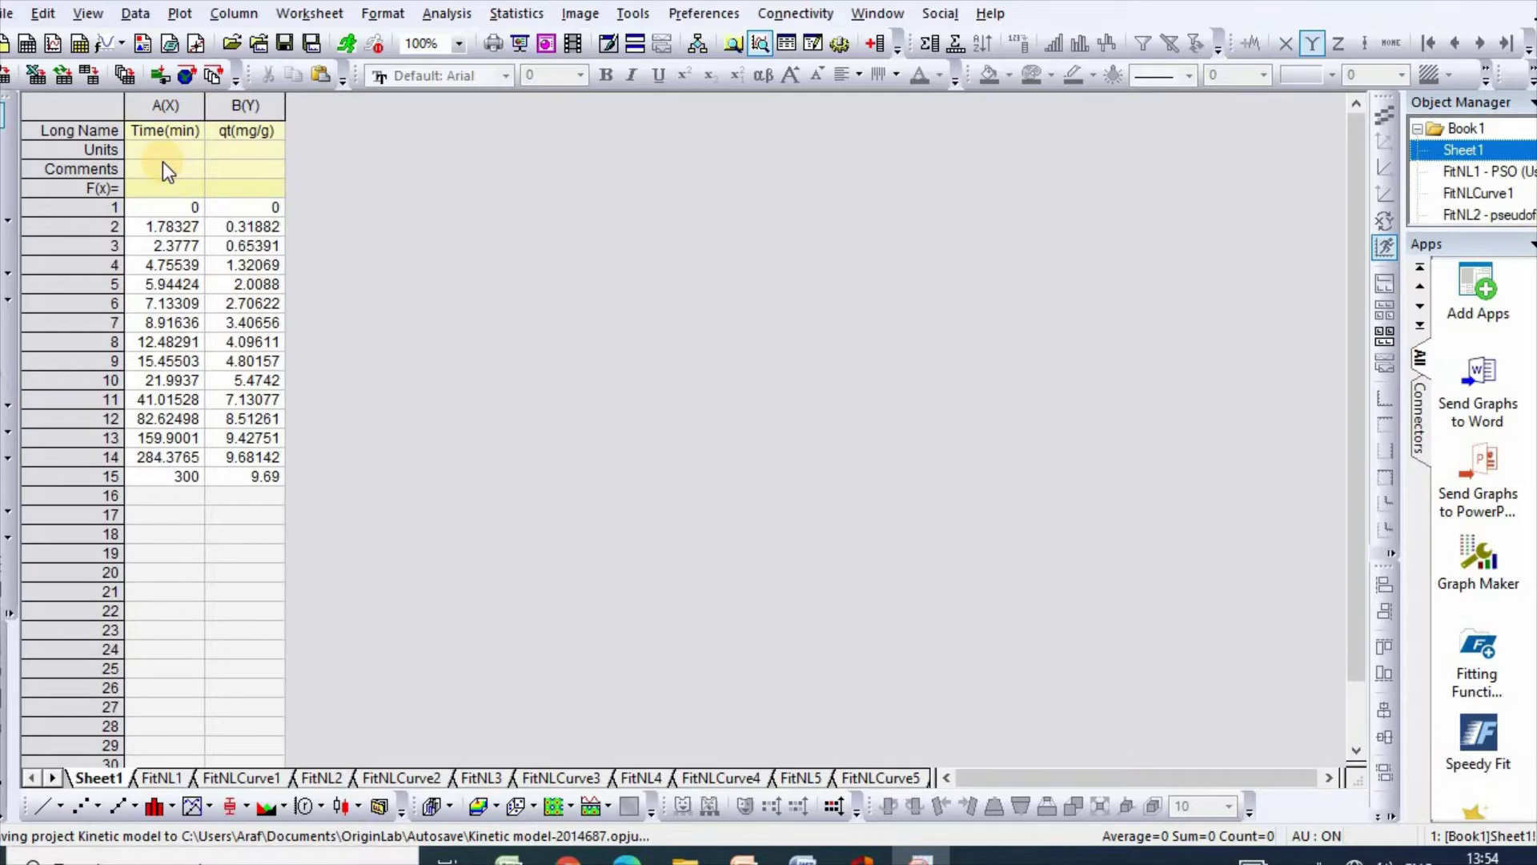
Plot the Time(min) and qt(mg/g) columns as a scatter graph
left_click_drag(167, 106, 227, 105)
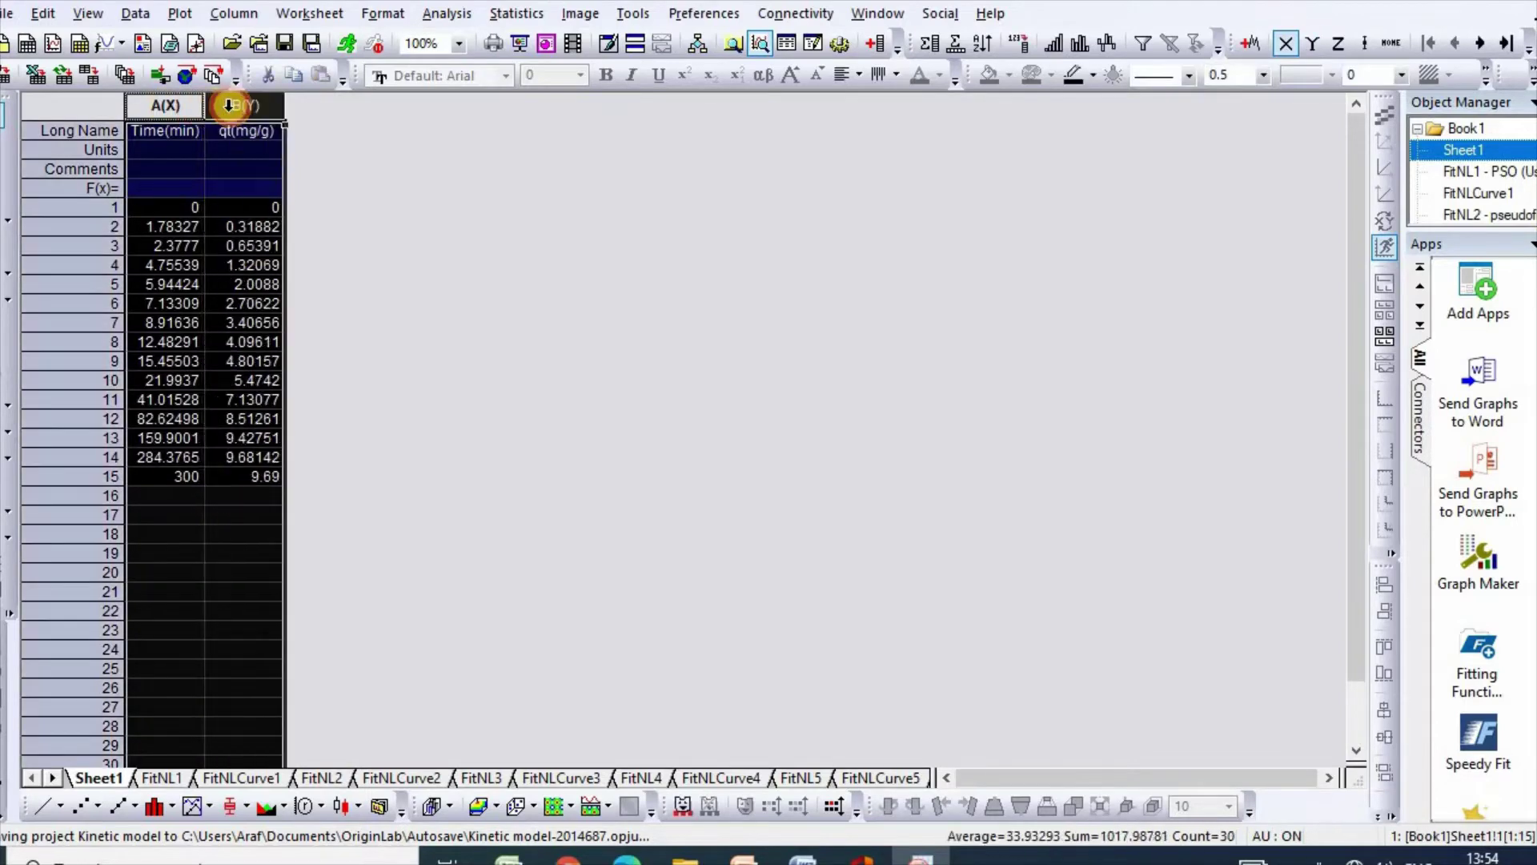
left_click(178, 13)
left_click(426, 69)
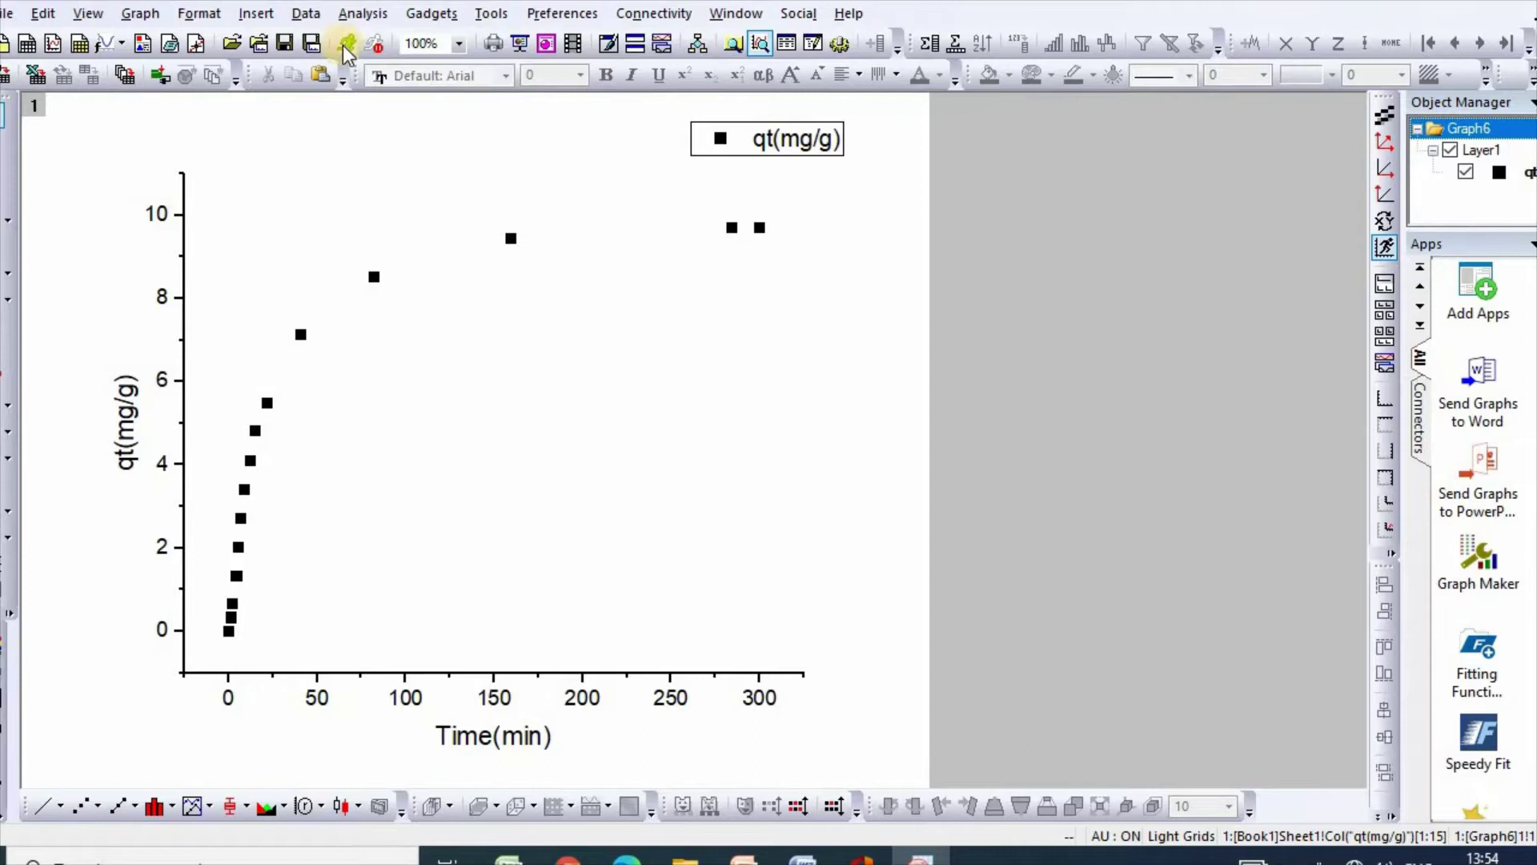
Open the Nonlinear Curve Fit dialog for the new scatter graph
left_click(356, 13)
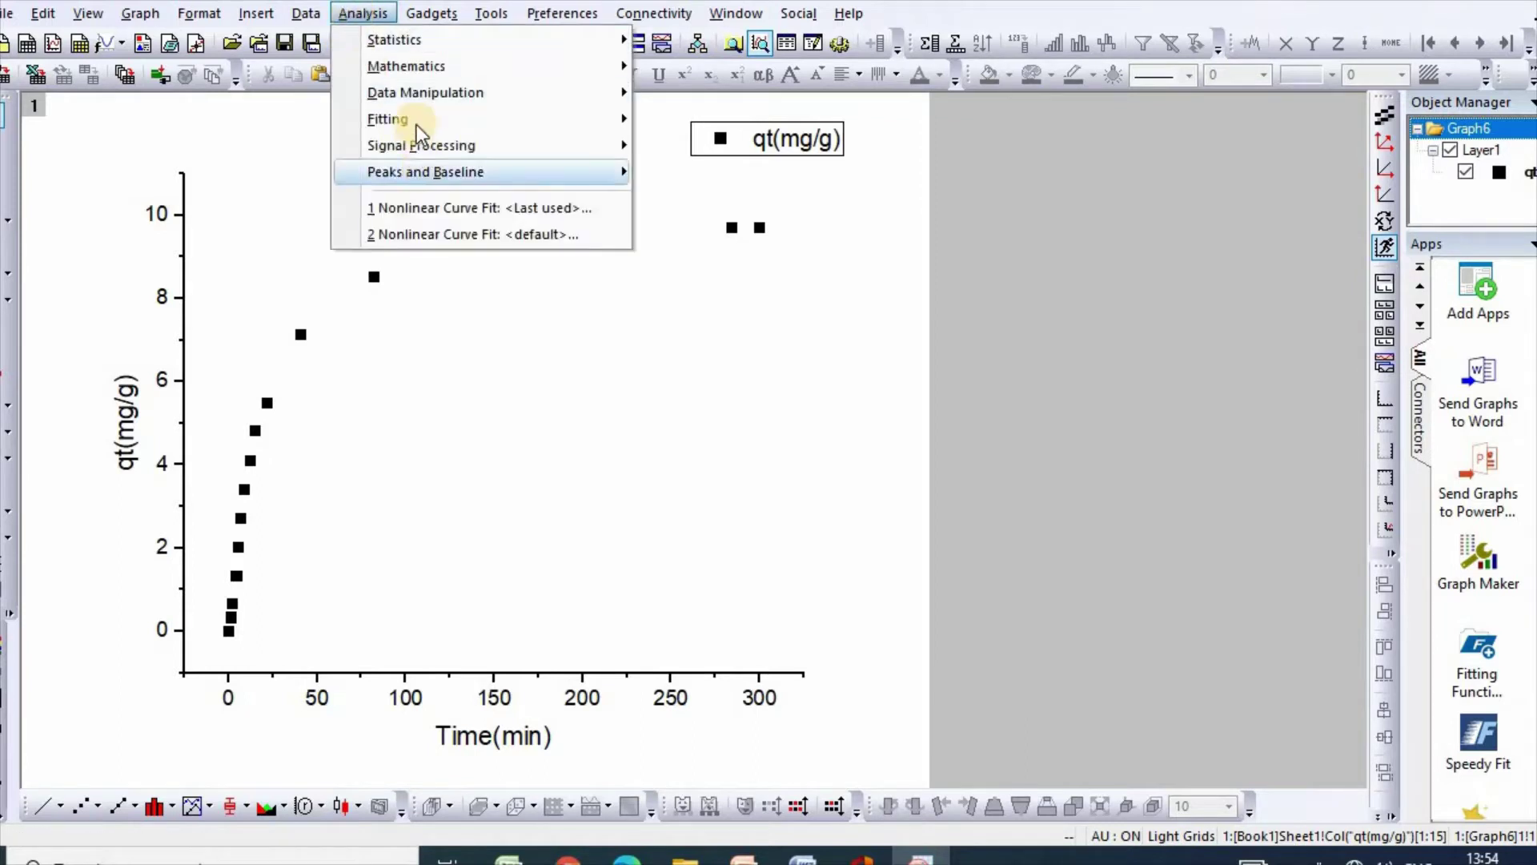
mouse_move(506, 122)
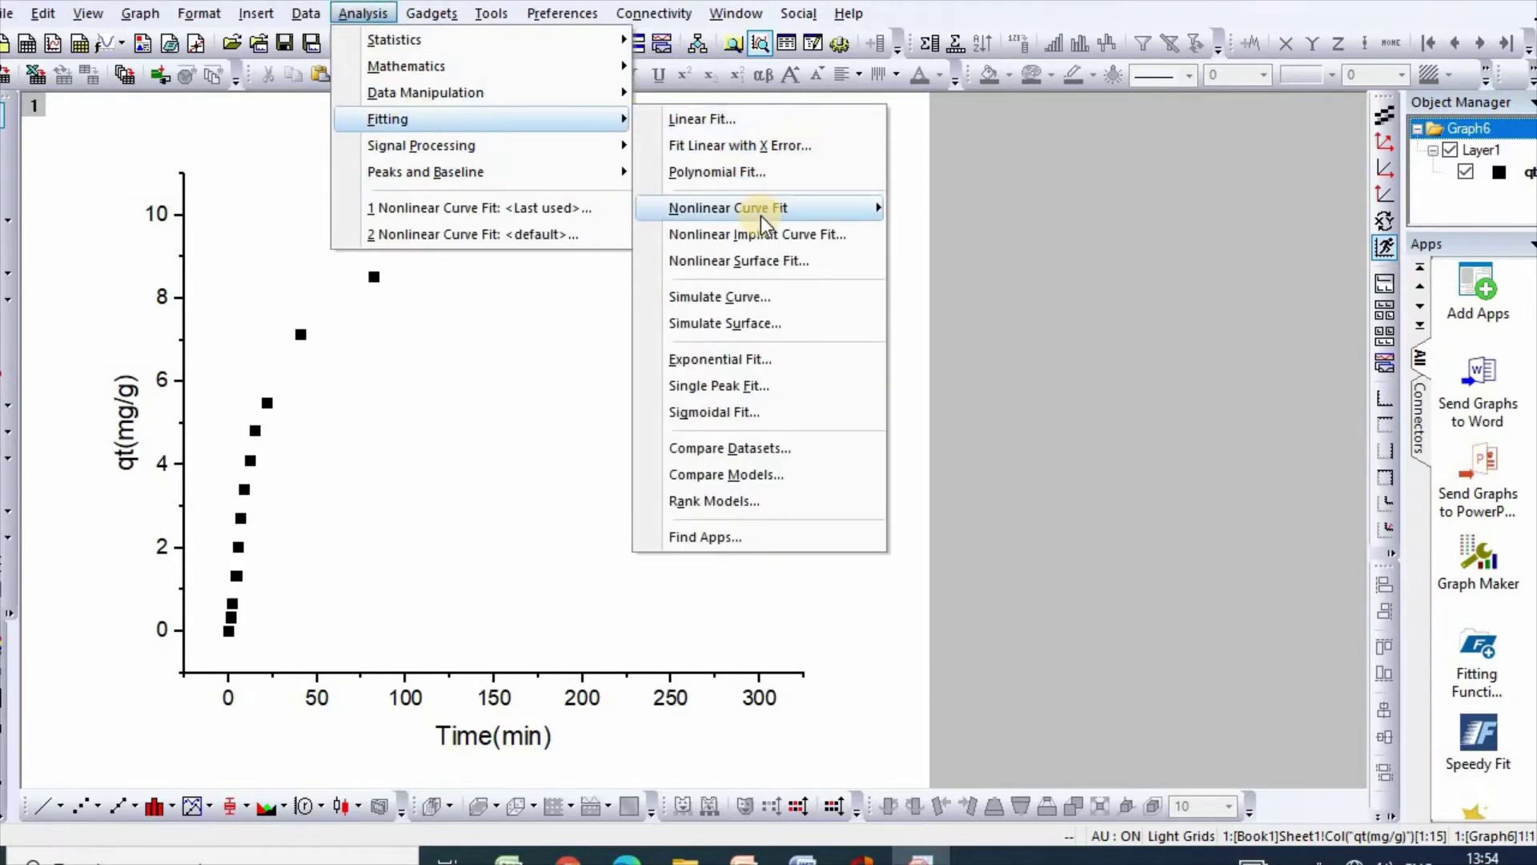
mouse_move(793, 212)
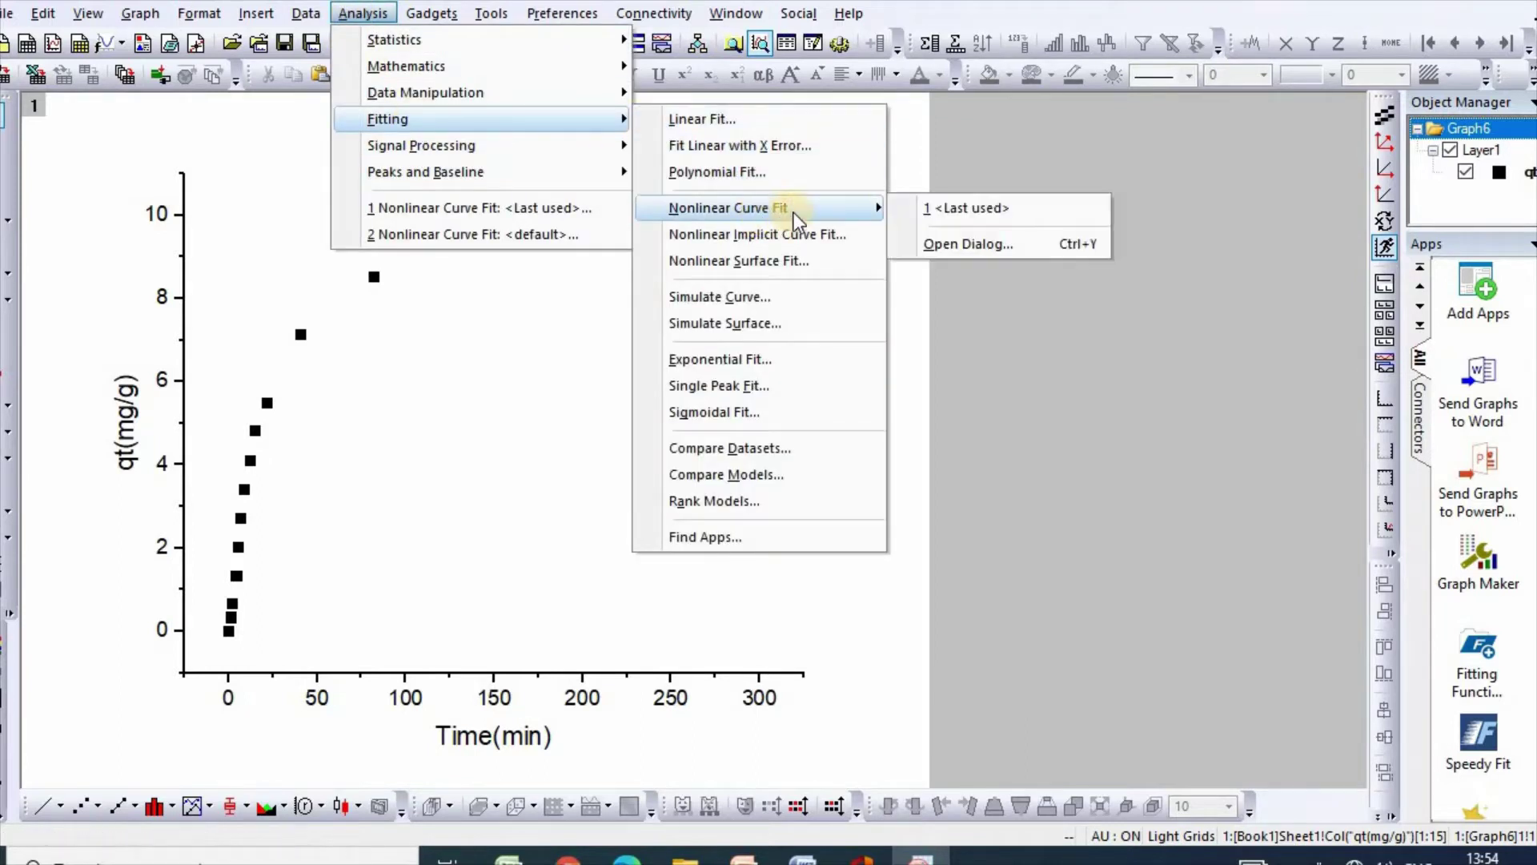
left_click(978, 250)
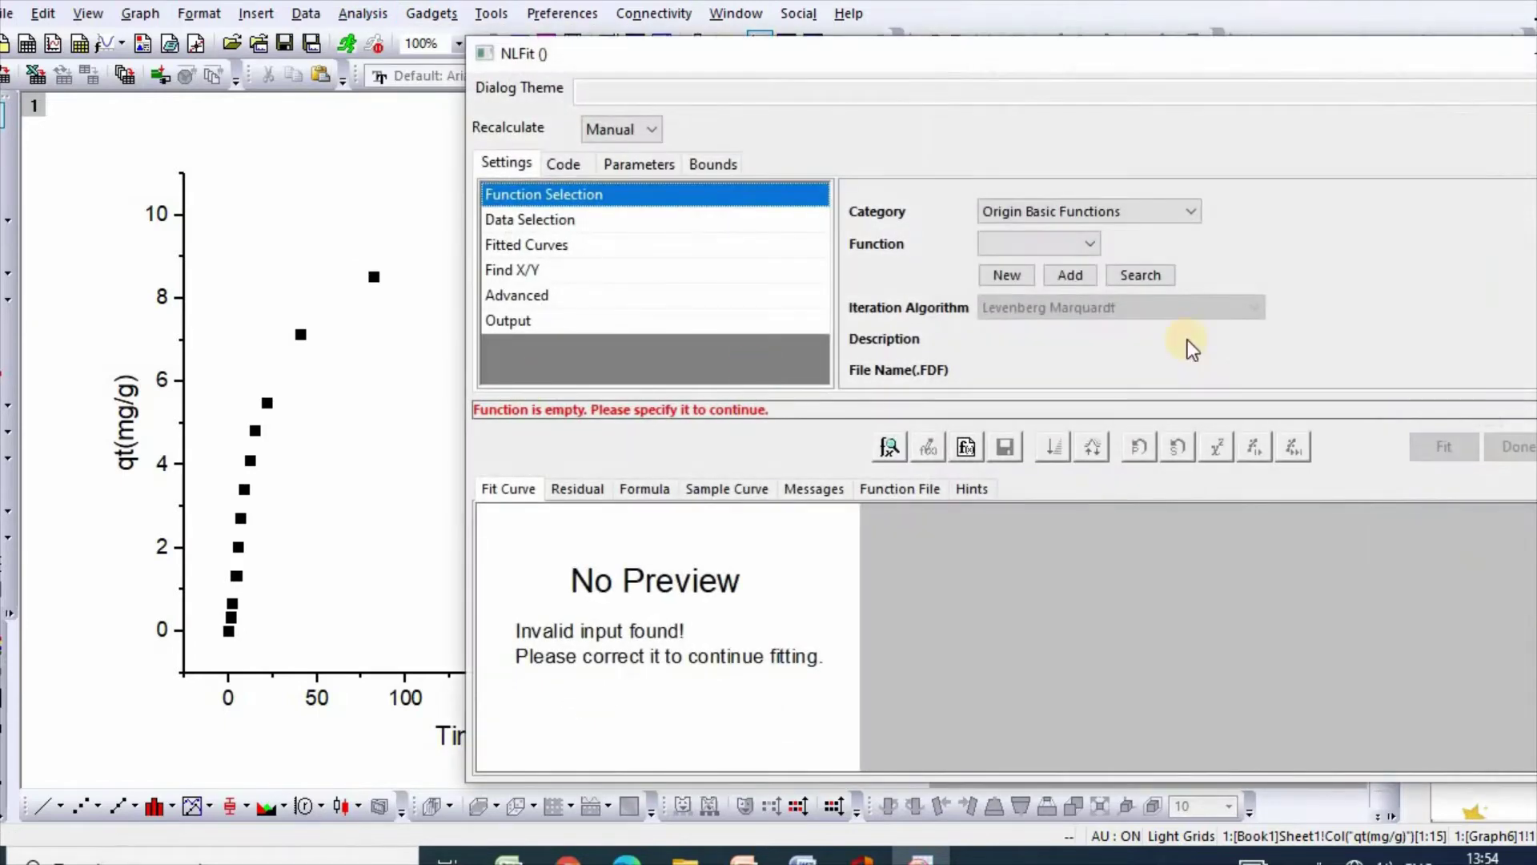
Add a new fitting-function category named 'Adsorption kinetic model' in NLFit
left_click(1193, 213)
scroll(1108, 559, "down", 2)
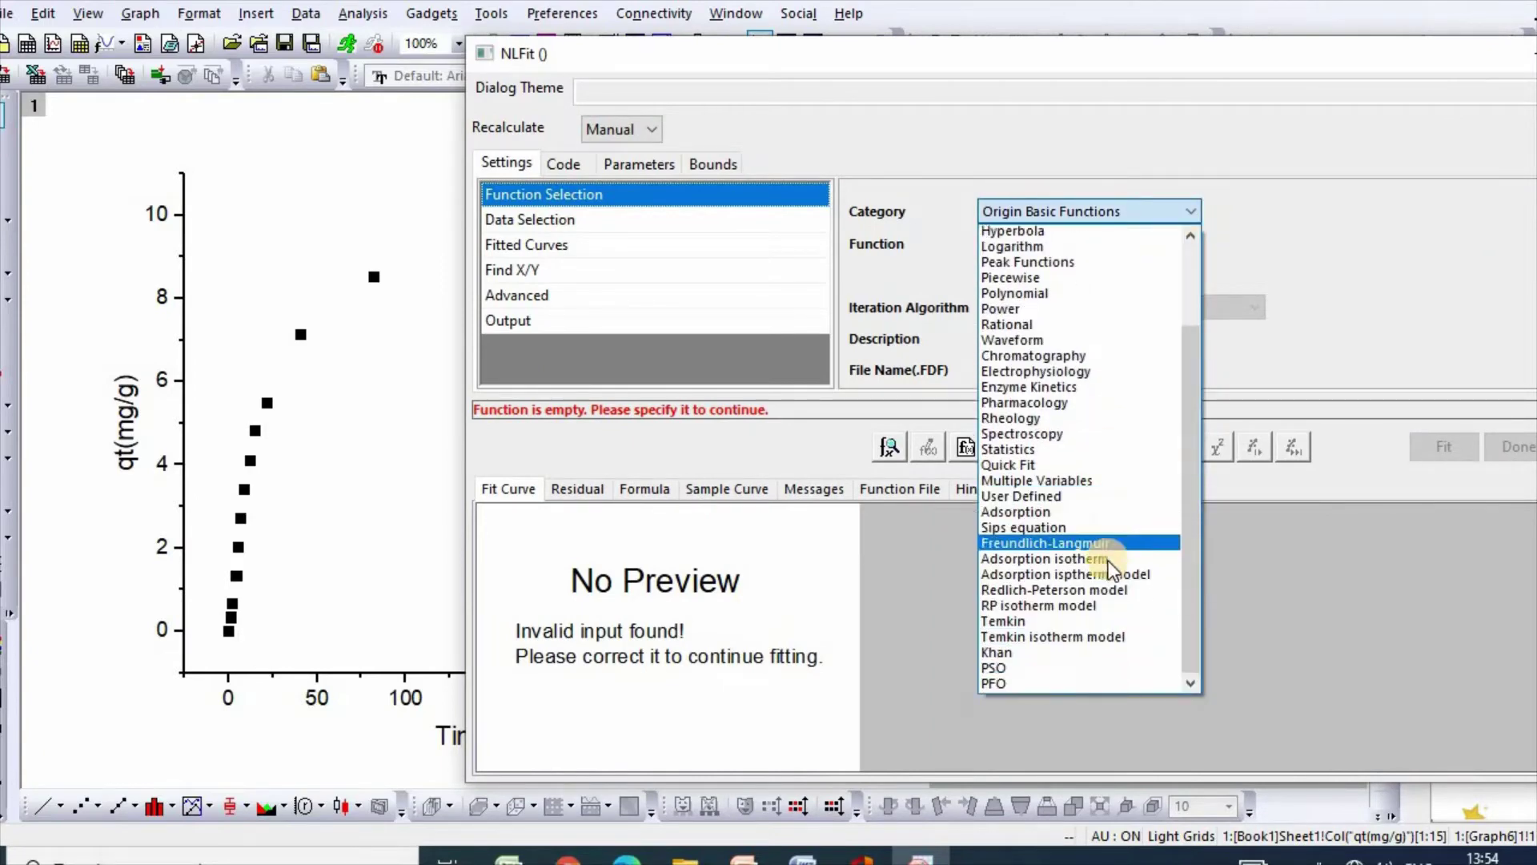
scroll(1108, 561, "down", 2)
left_click(1053, 690)
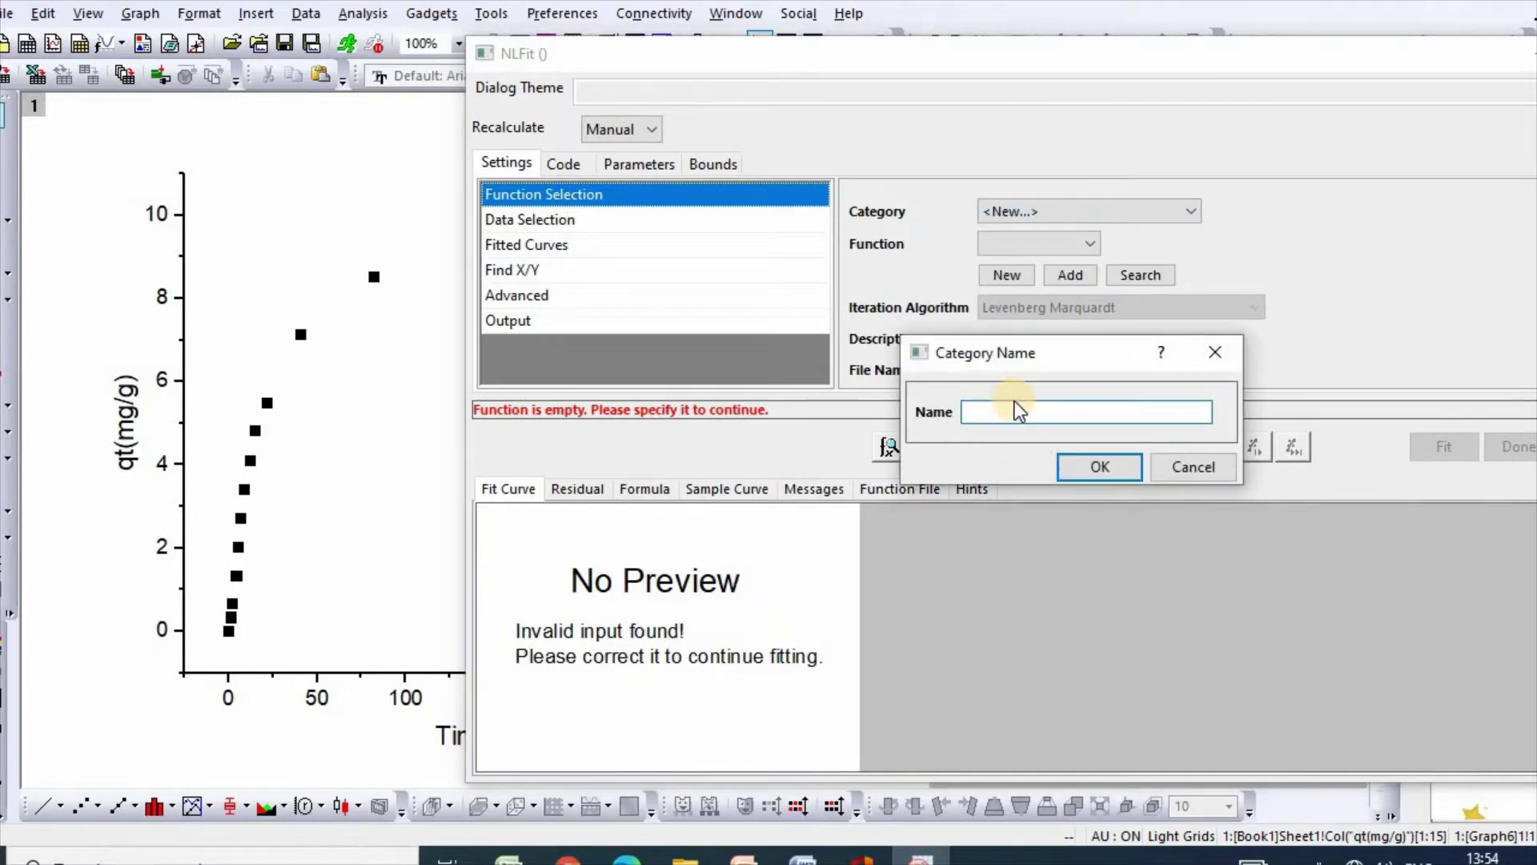
type("Adsorption kinetic model")
left_click(1106, 464)
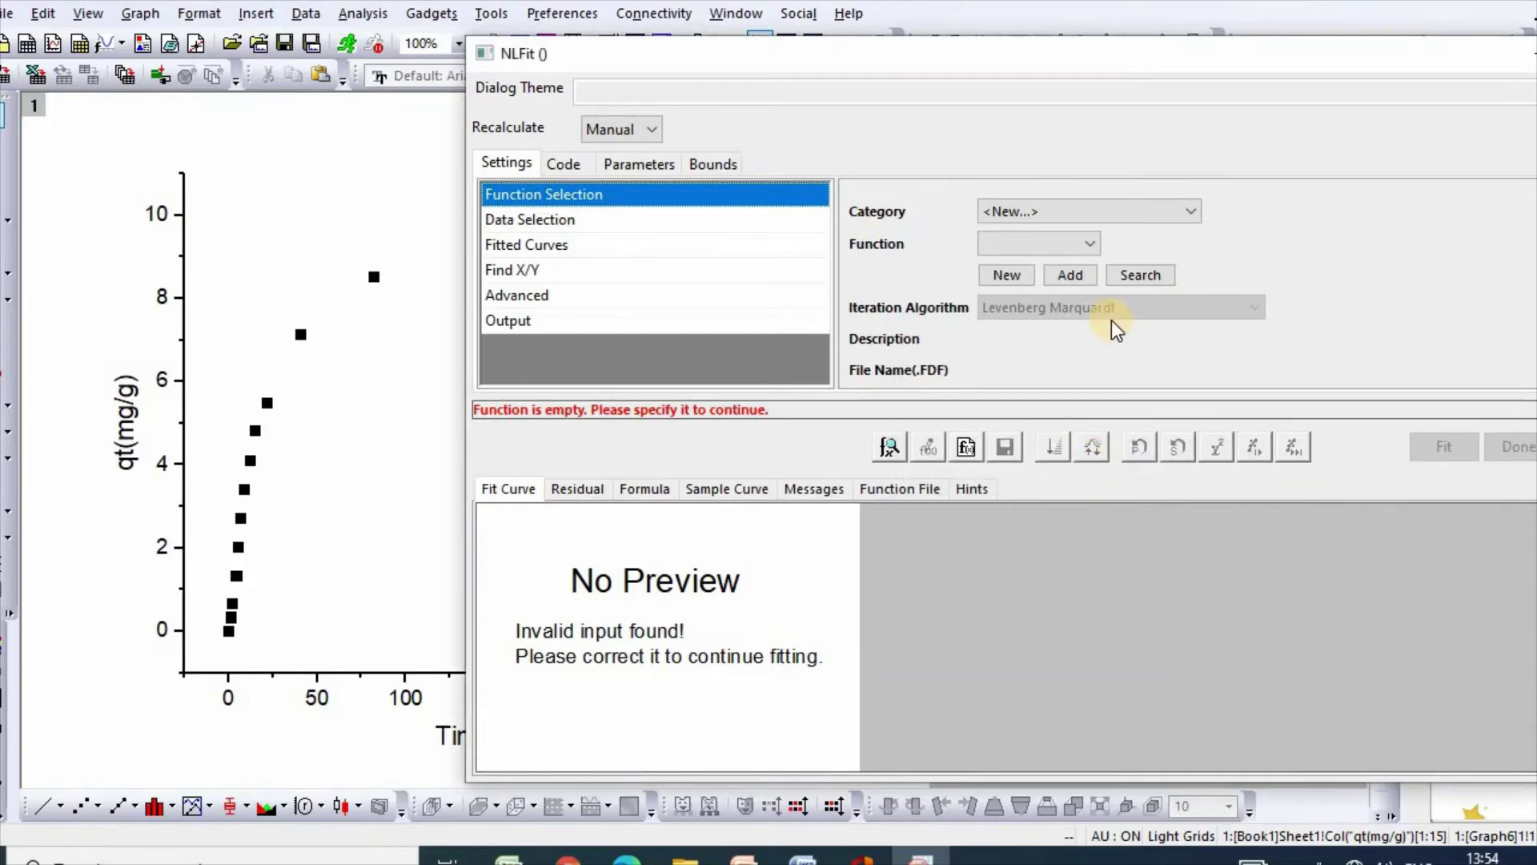
left_click(1092, 243)
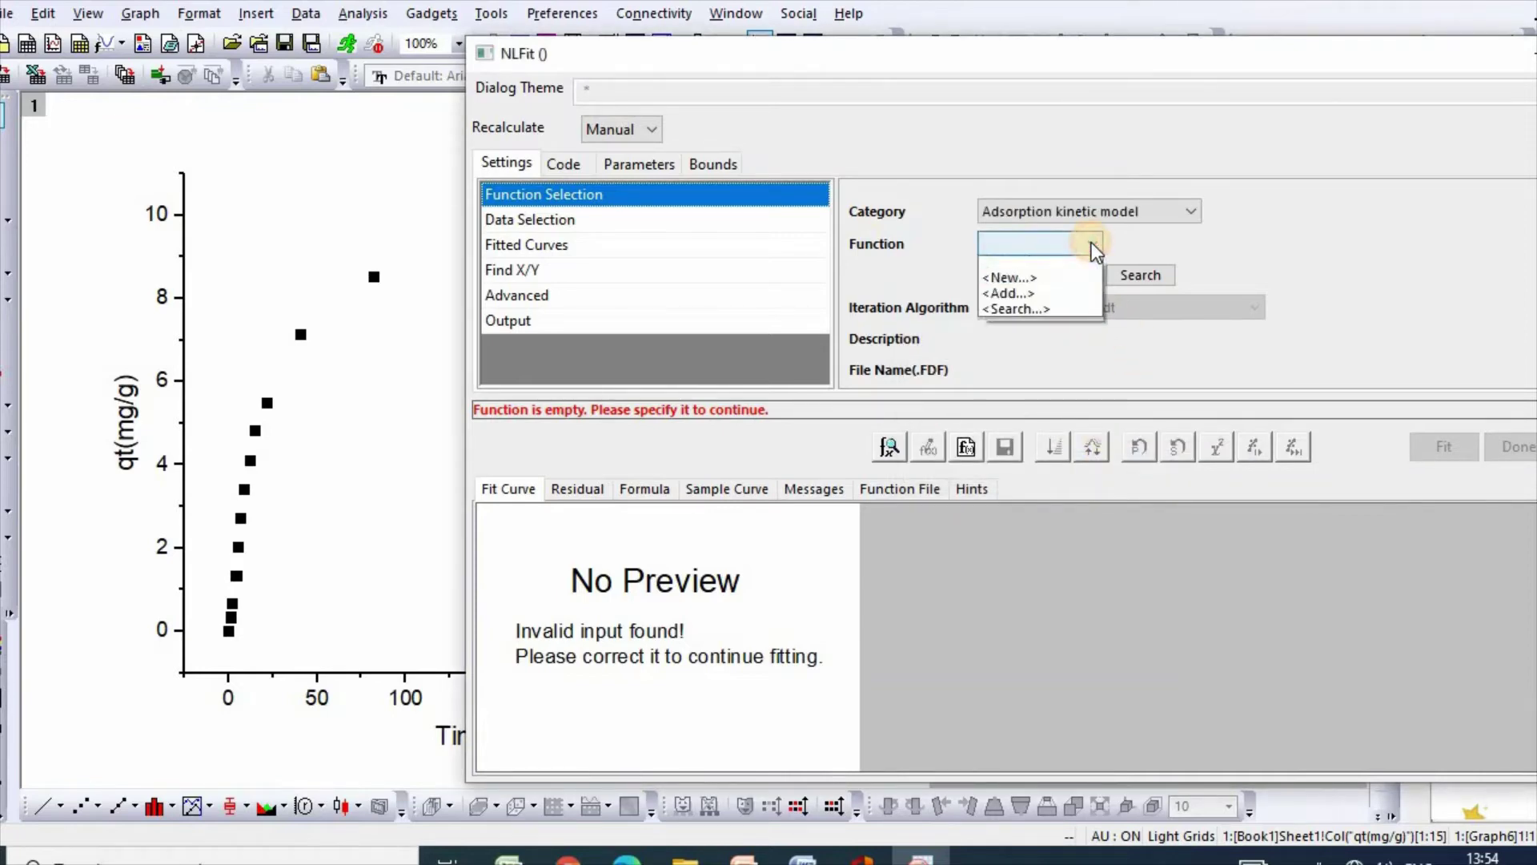
Create a new fitting function named 'Pseudosecondorder' in the Fitting Function Builder
left_click(1055, 282)
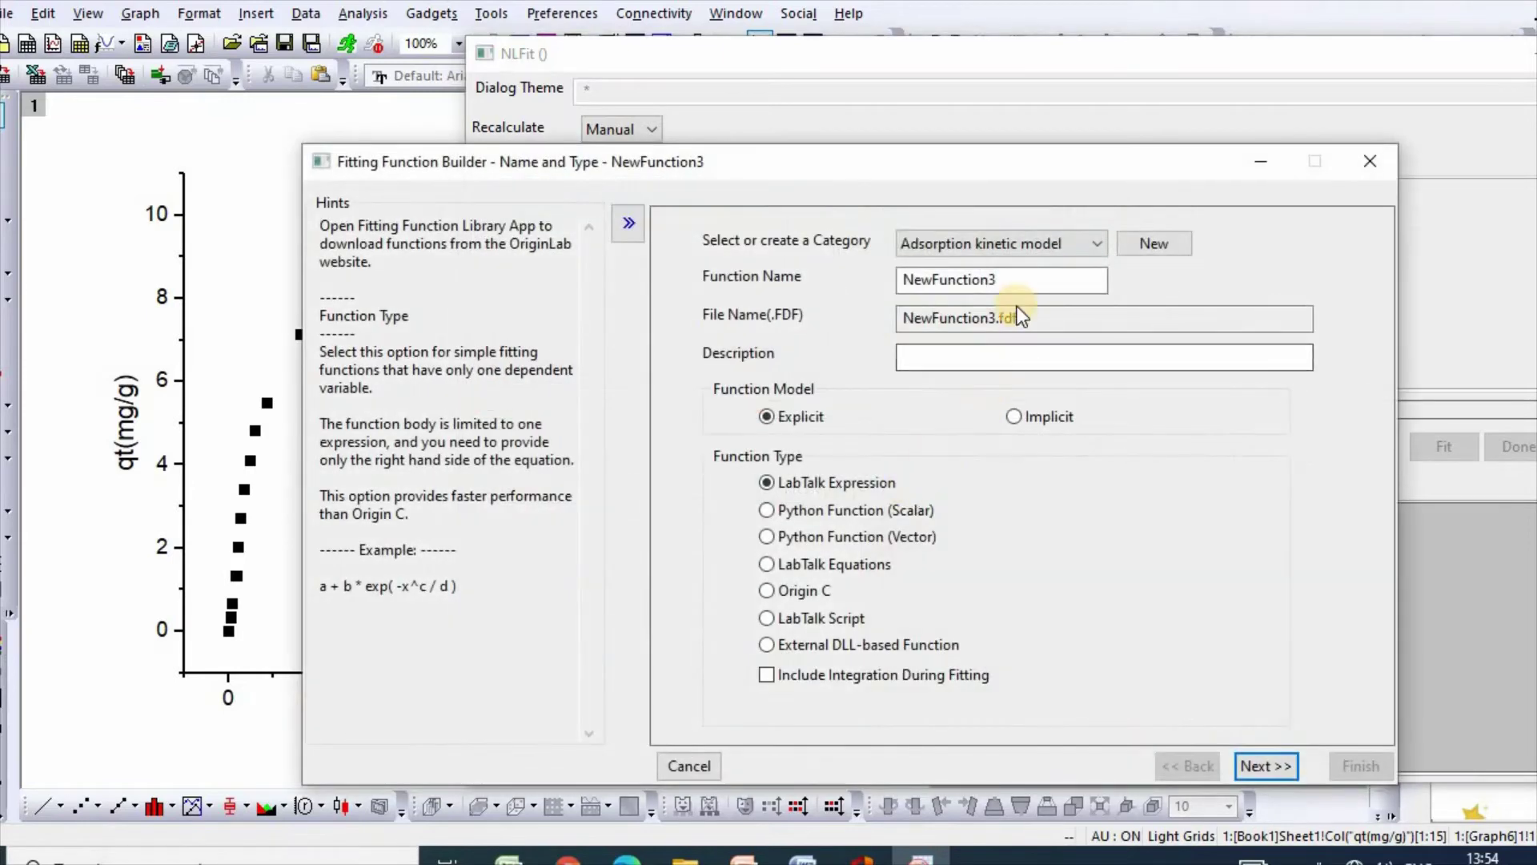
double_click(909, 286)
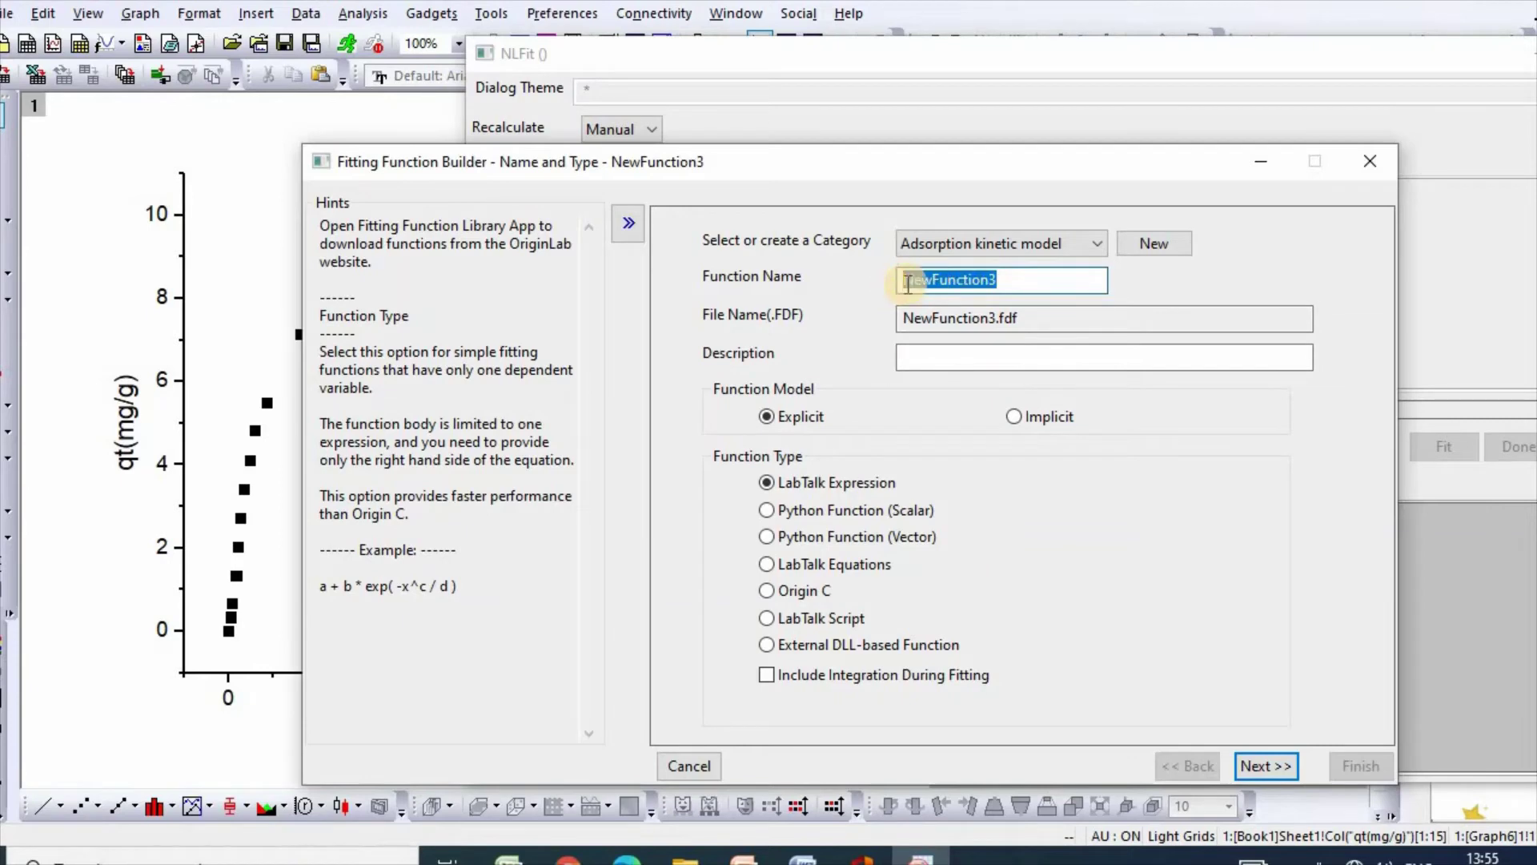
type("Pseu")
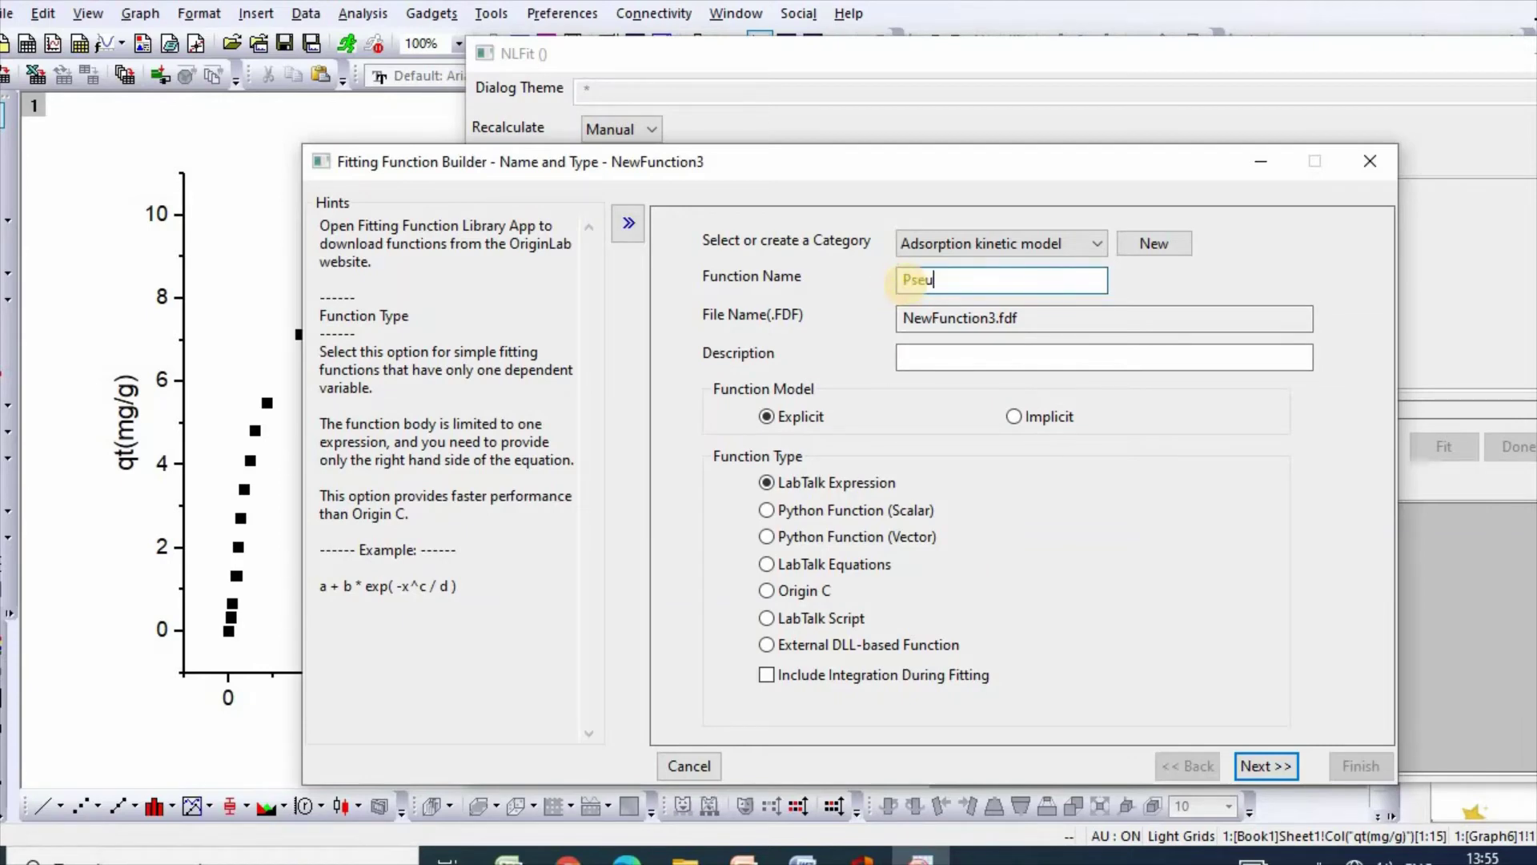
type("dofort")
key("BackSpace")
key("BackSpace")
key("BackSpace")
key("BackSpace")
type("secondorder")
left_click(1279, 766)
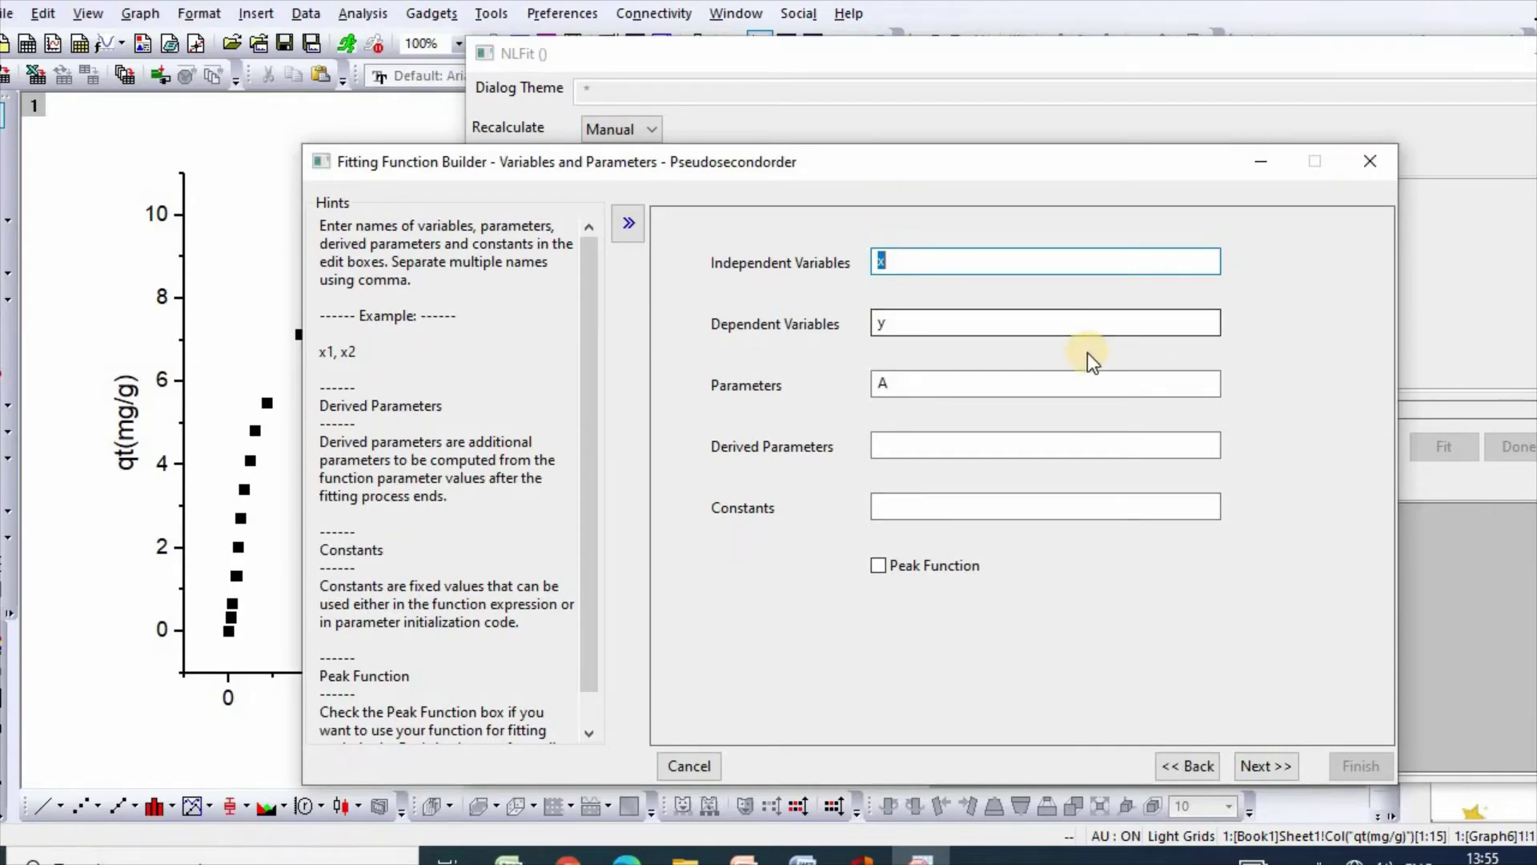
Set independent variable t, dependent variable qt, and parameters qe, k2
type("t")
double_click(881, 324)
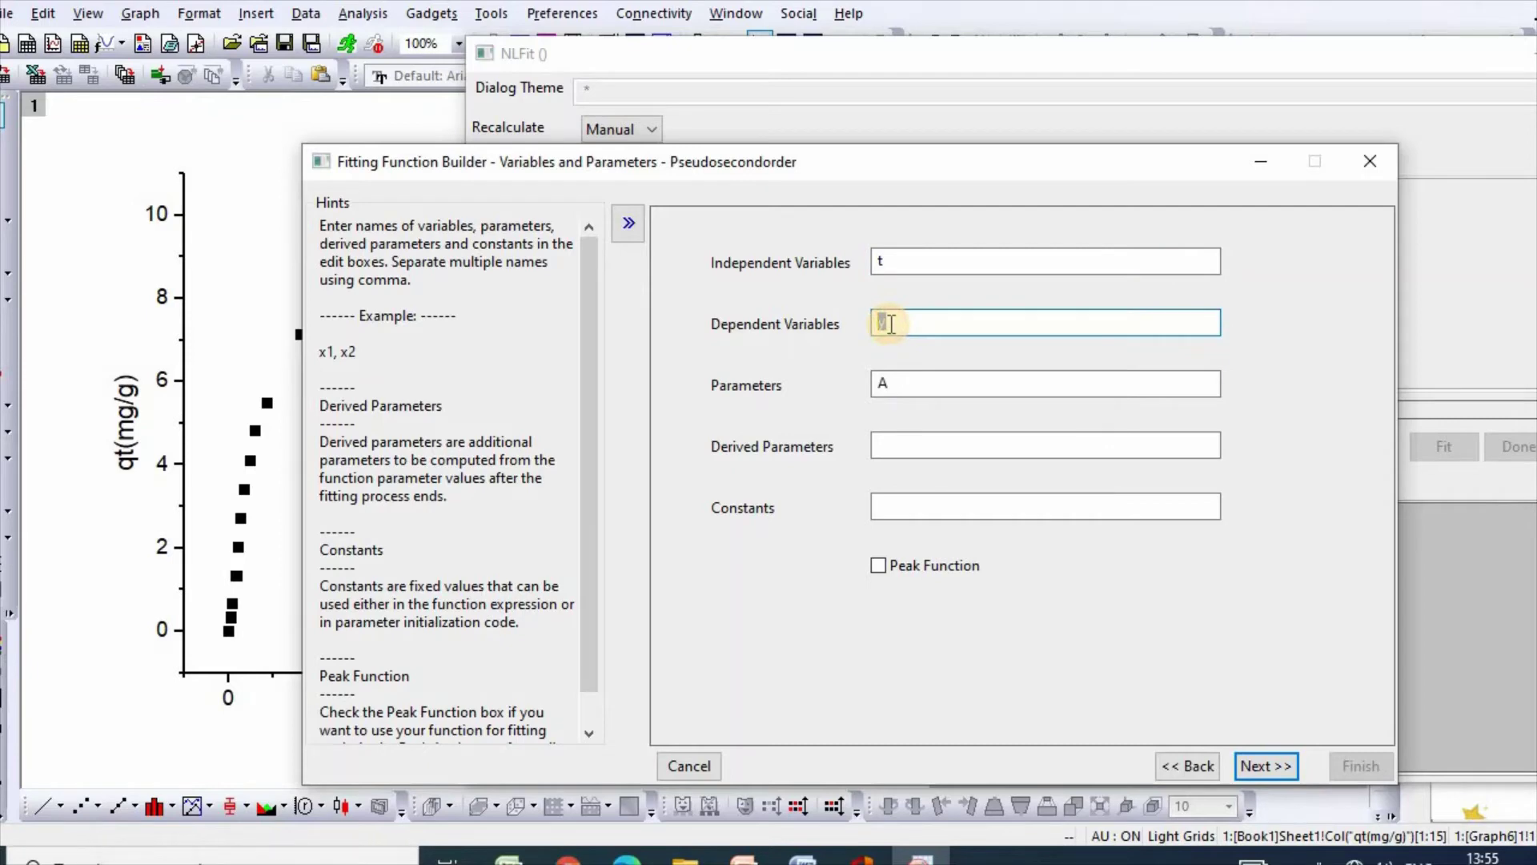
type("qt")
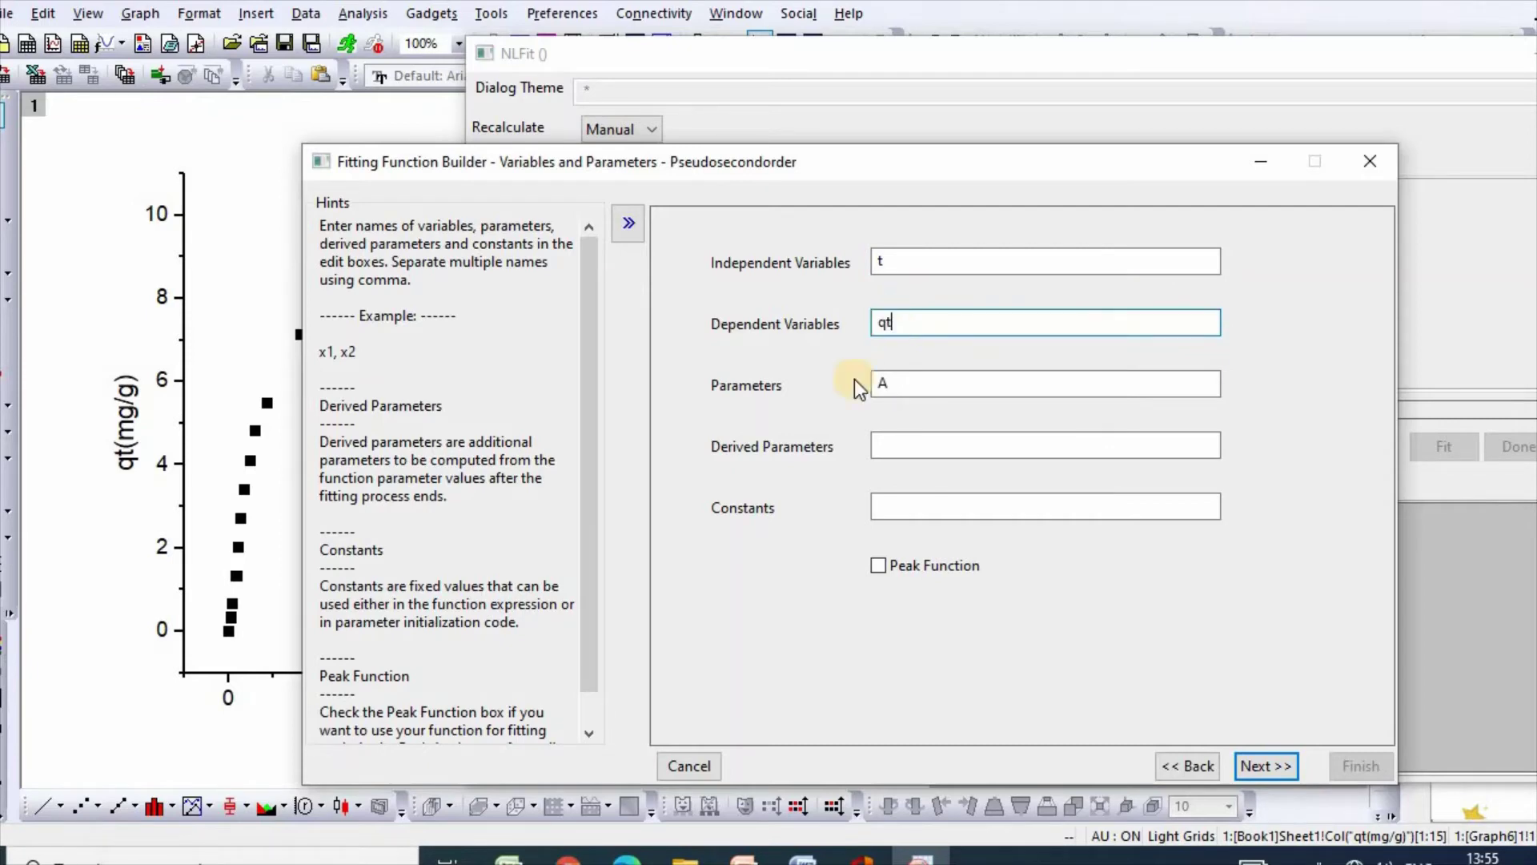
double_click(887, 382)
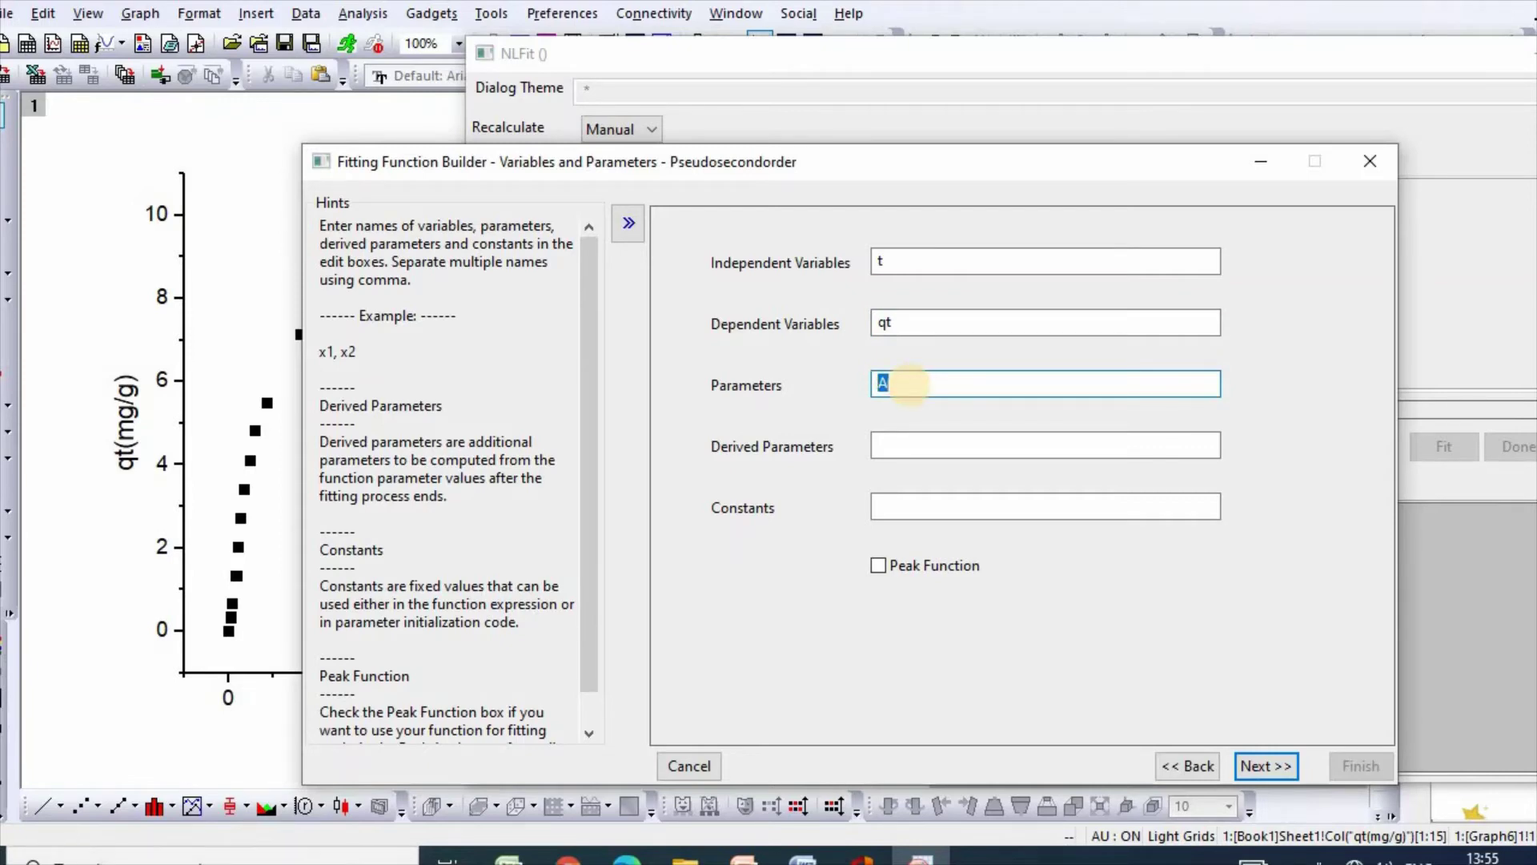
type("qe,k2")
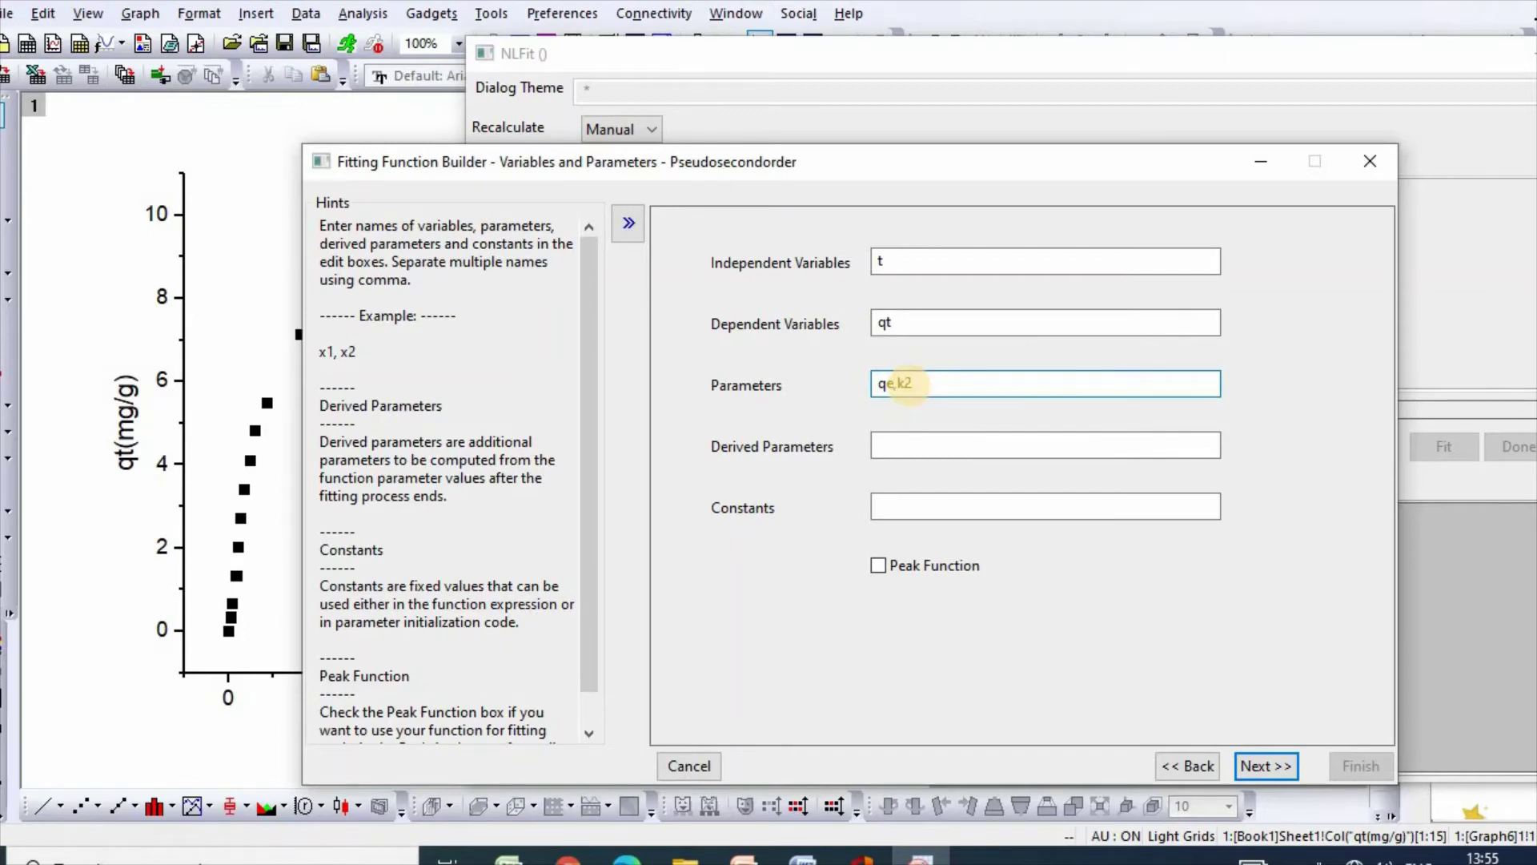
left_click(896, 388)
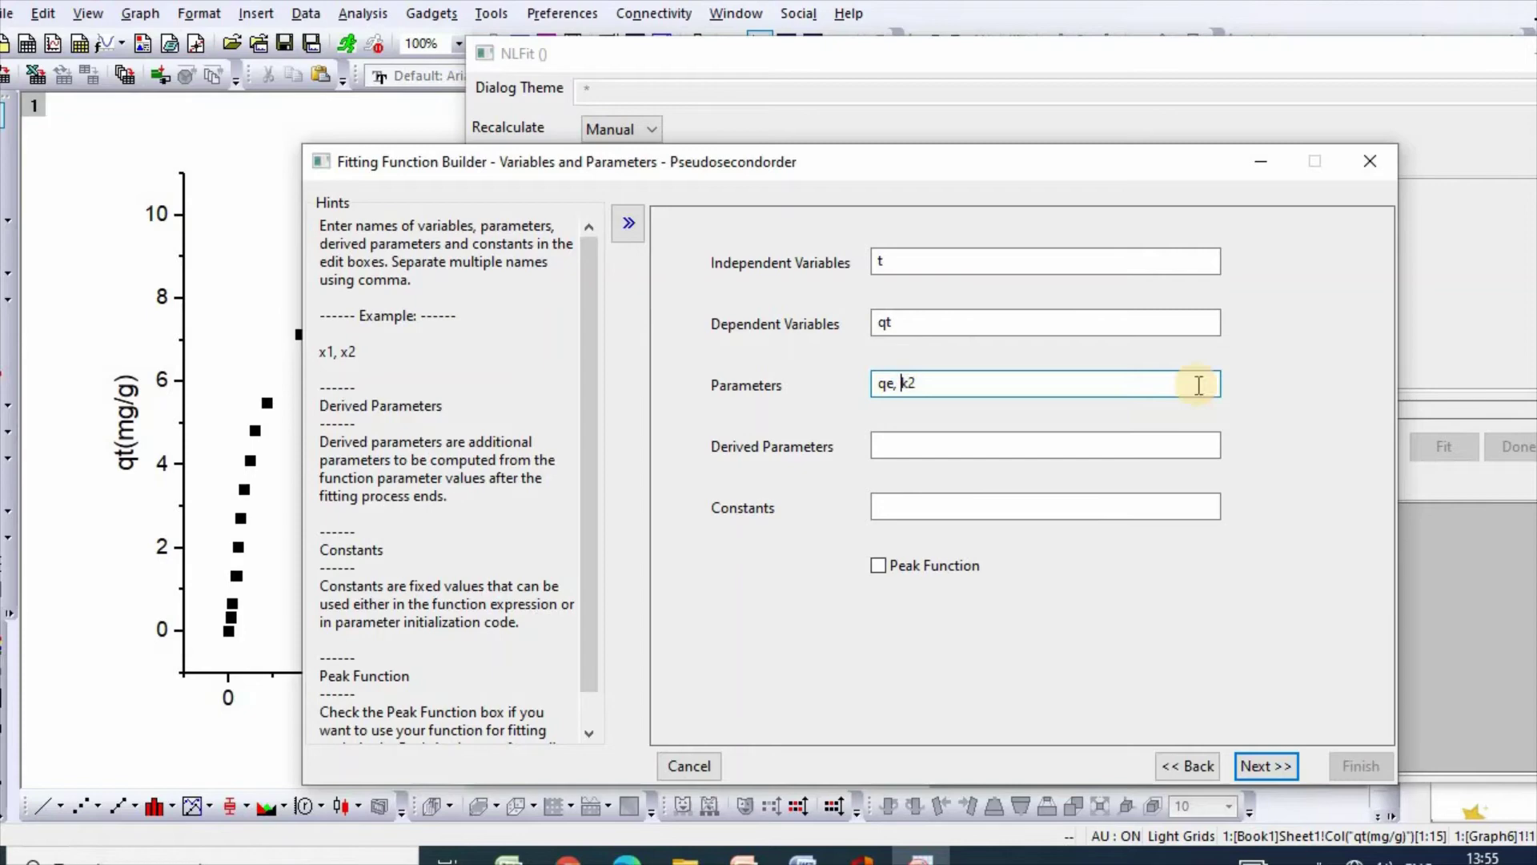
Enter the function body qe^2*k2*t/(1+k2*qe*t), adding the missing opening bracket
left_click(1281, 757)
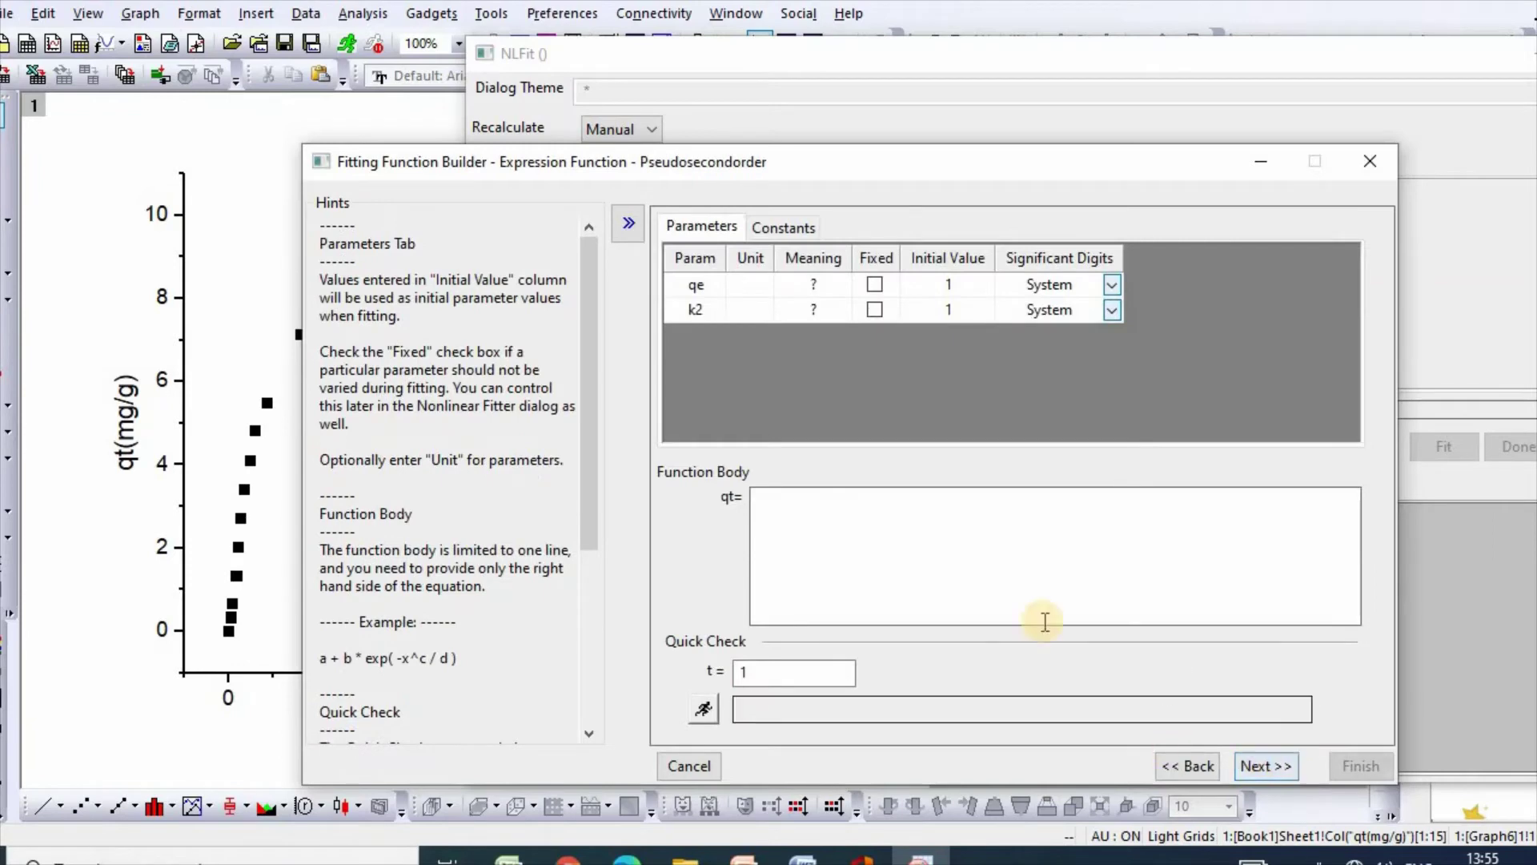
left_click(884, 517)
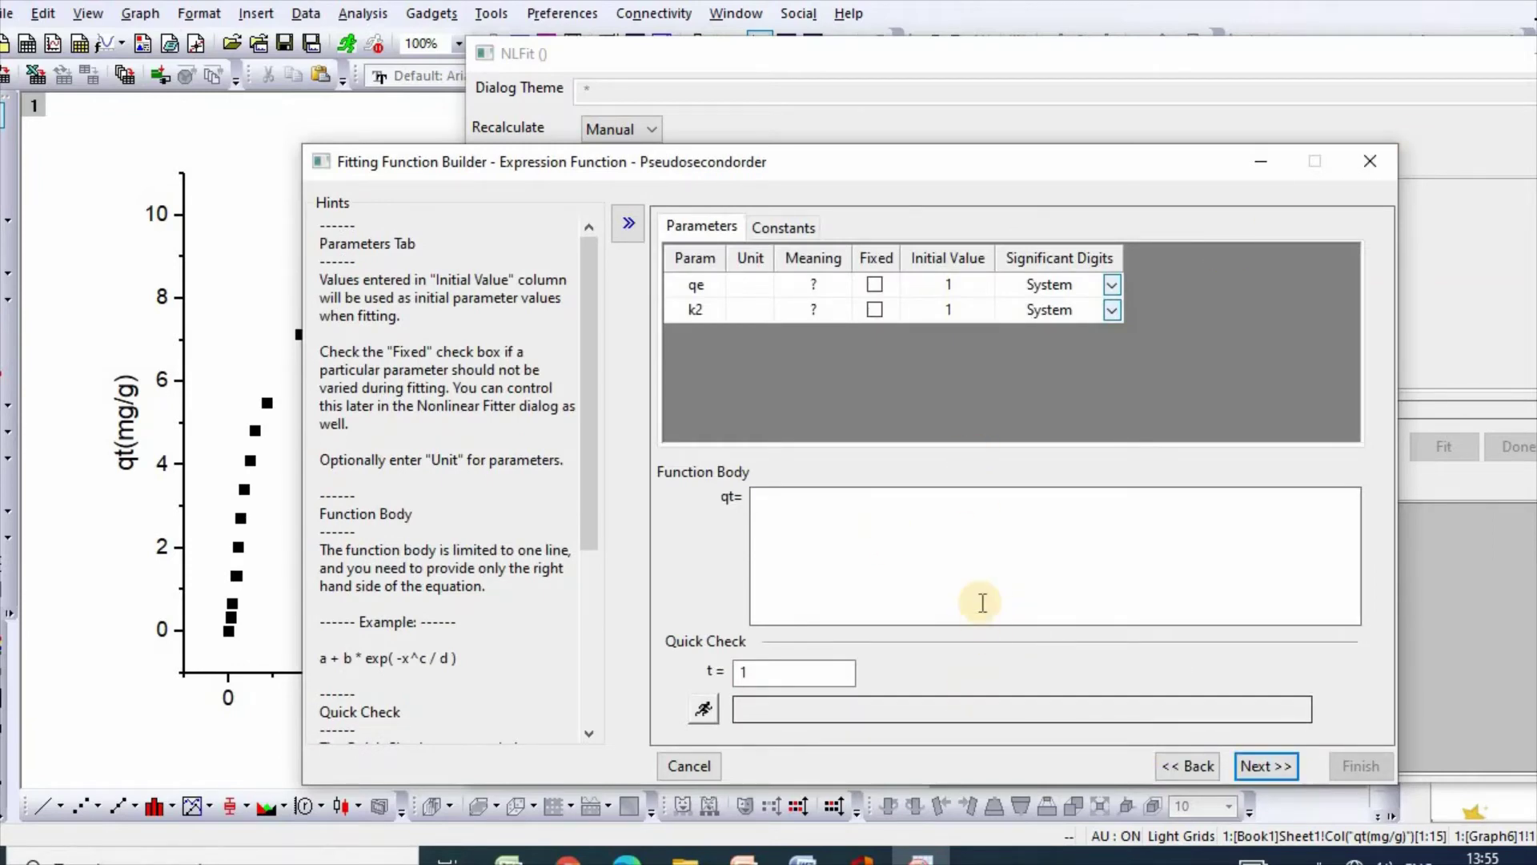
type("qe")
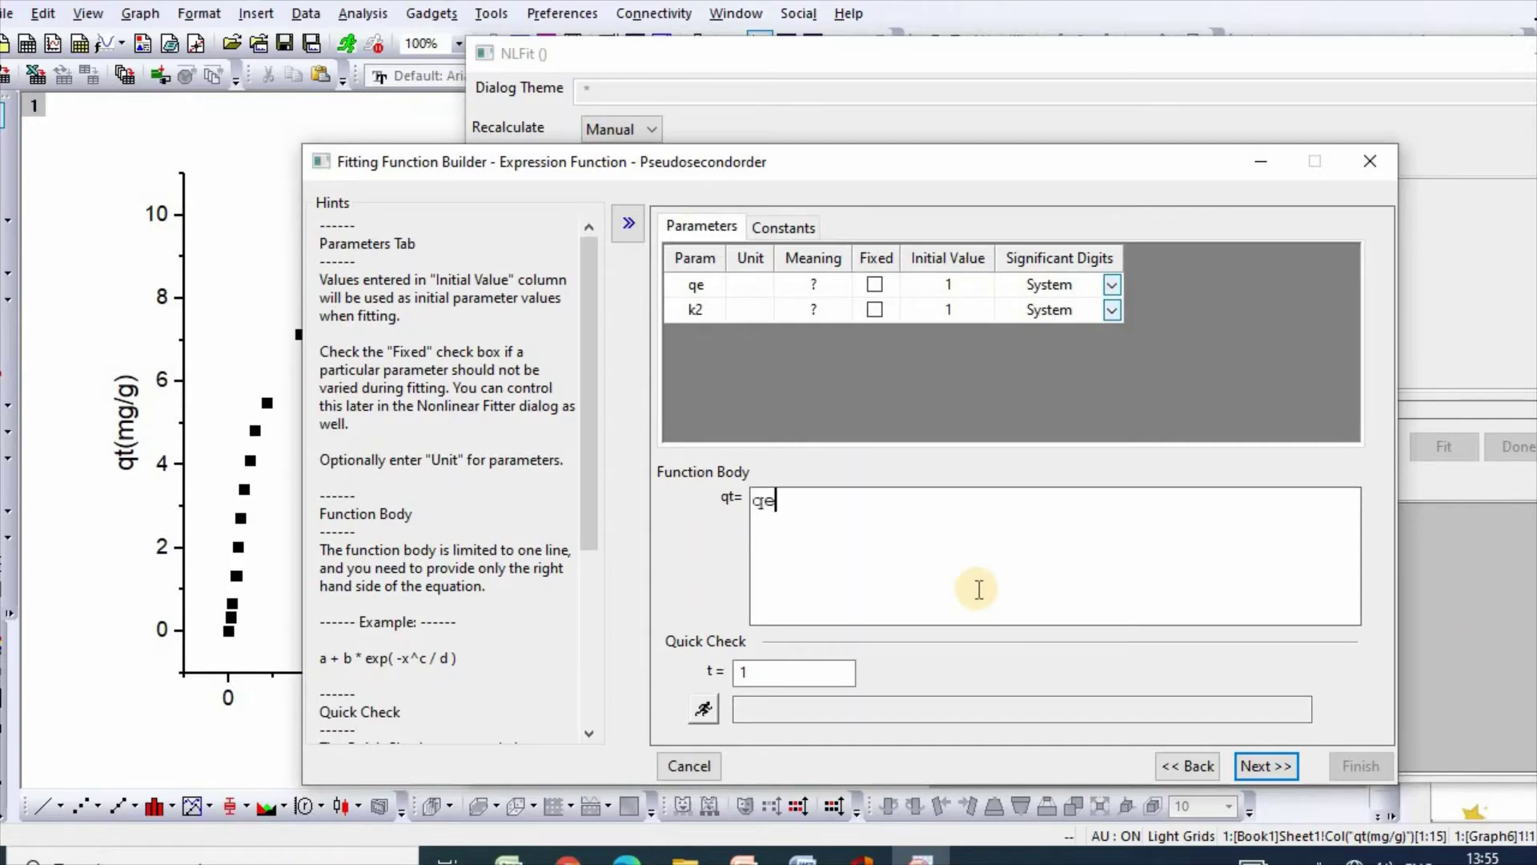
type("^2*k2*t/1+")
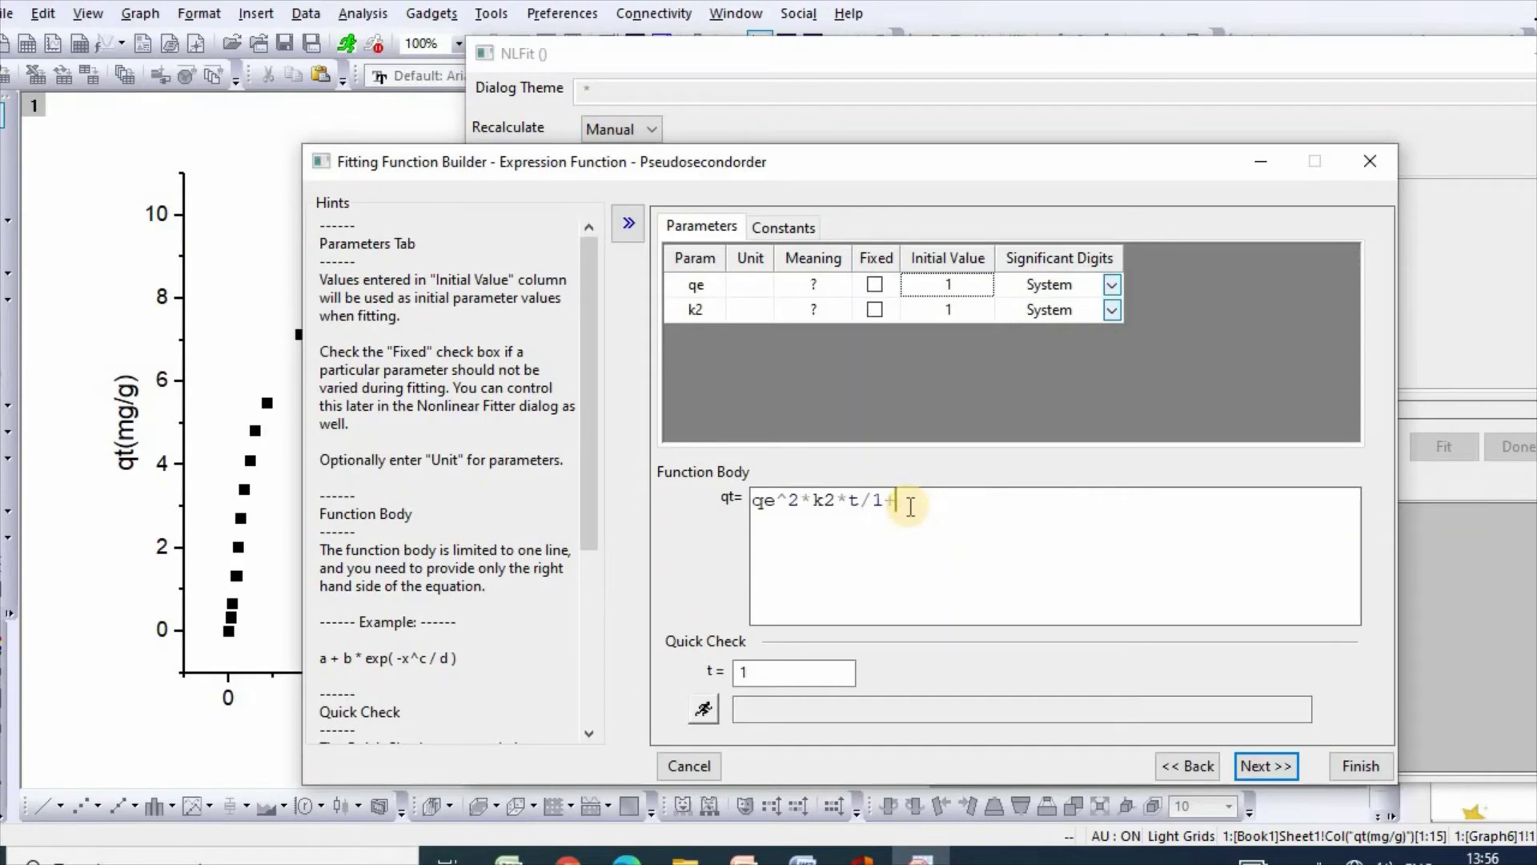
type("k2*qe*t)")
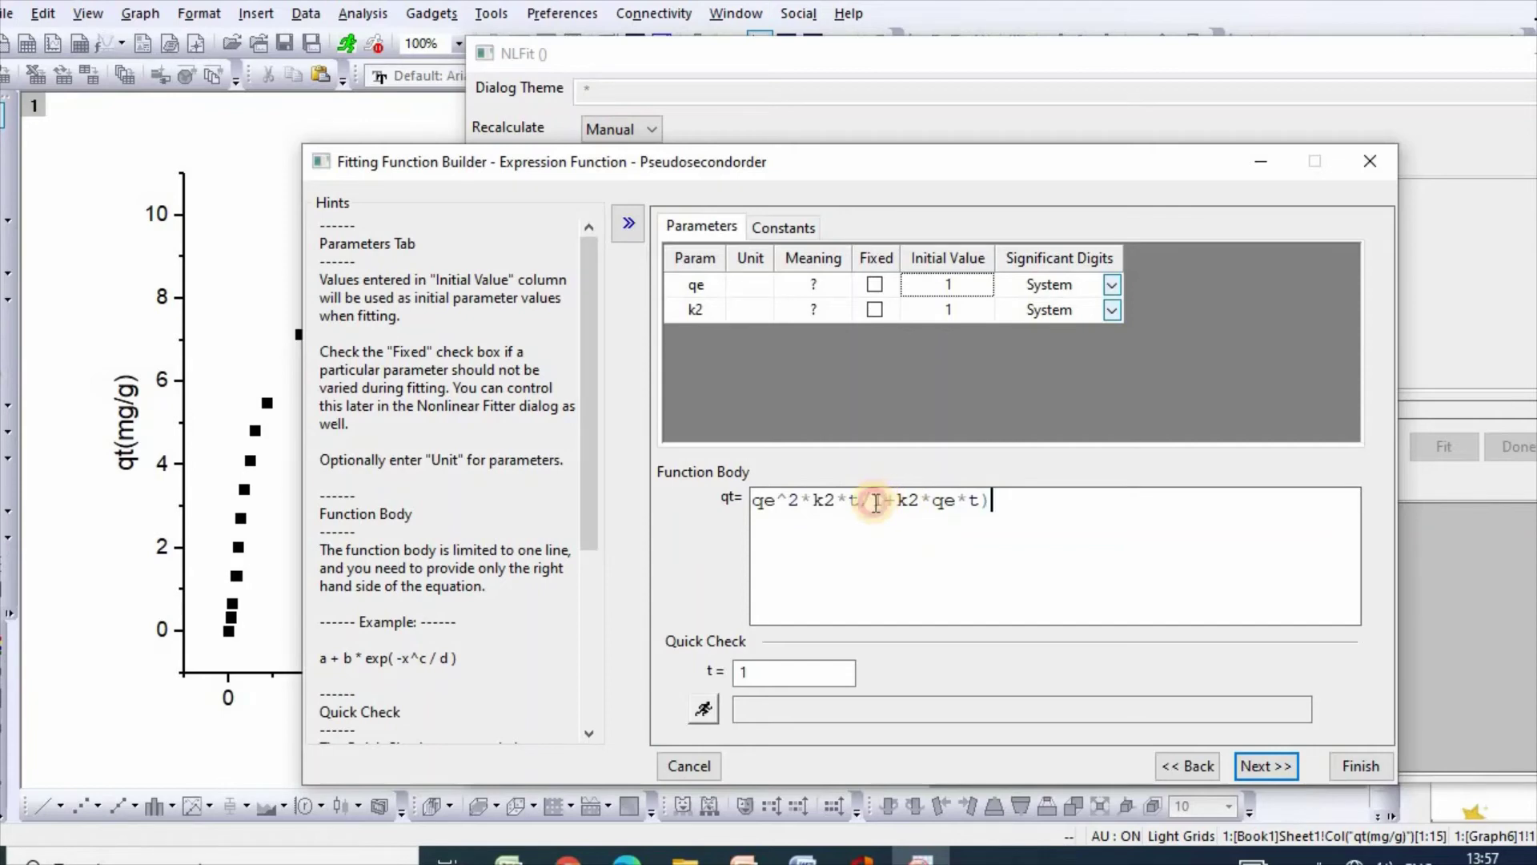
left_click(872, 502)
type("(")
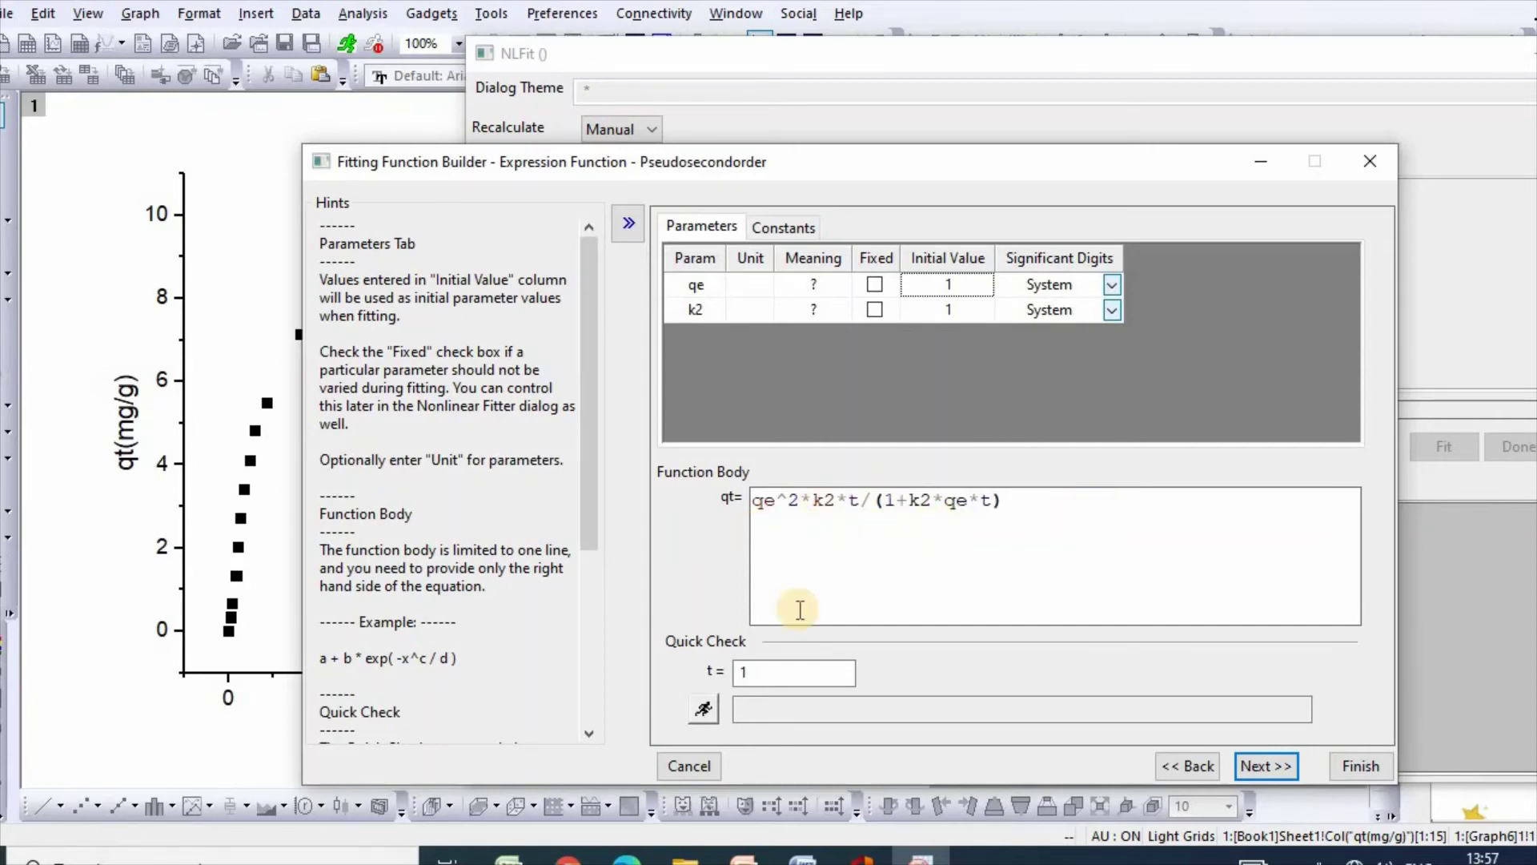
Give parameters qe and k2 lower bounds of 0
left_click(1277, 770)
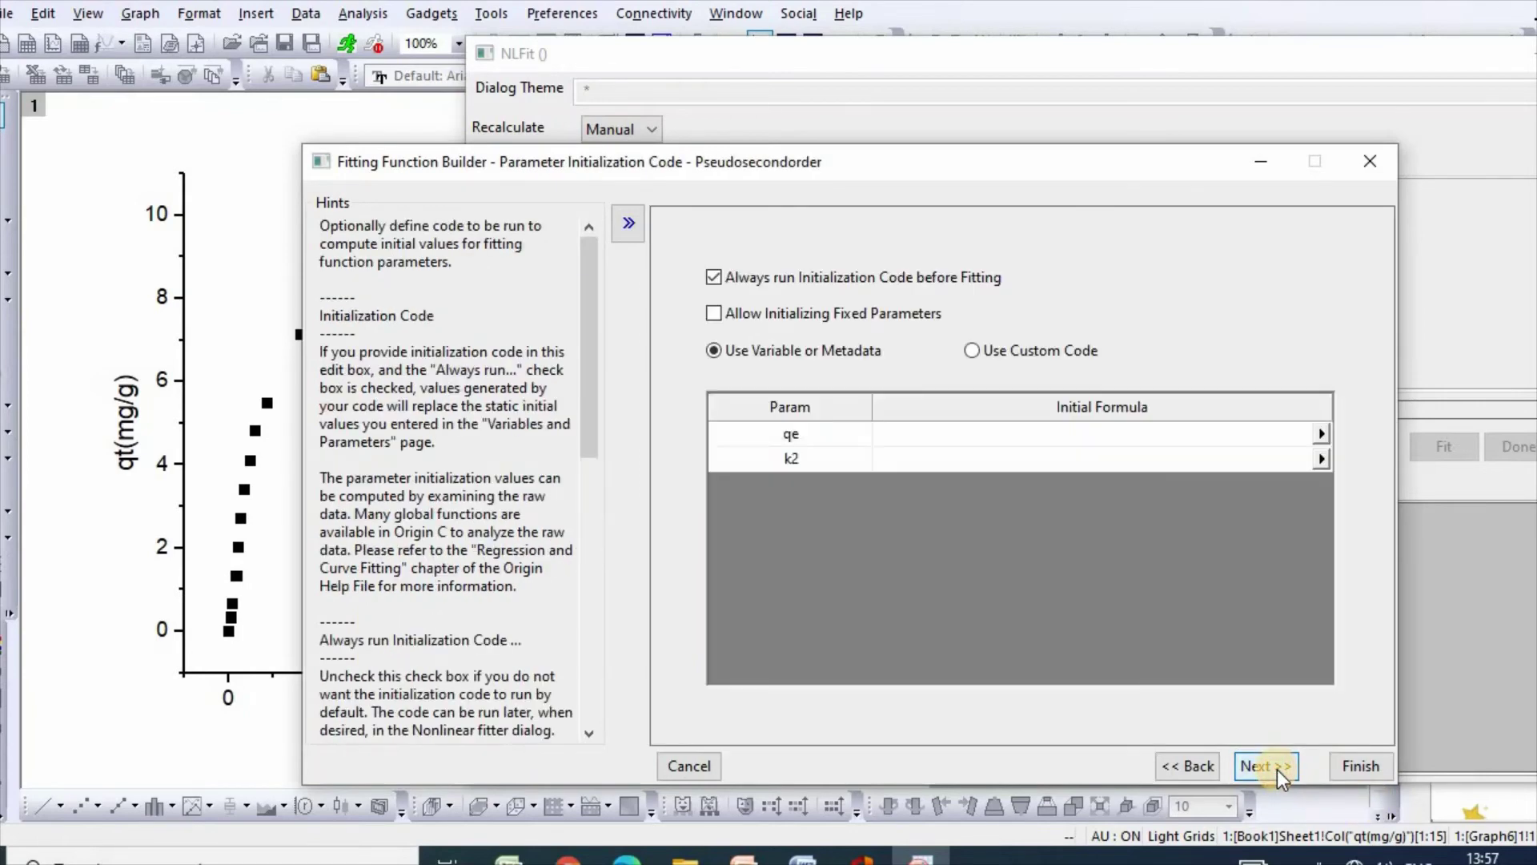
left_click(1262, 759)
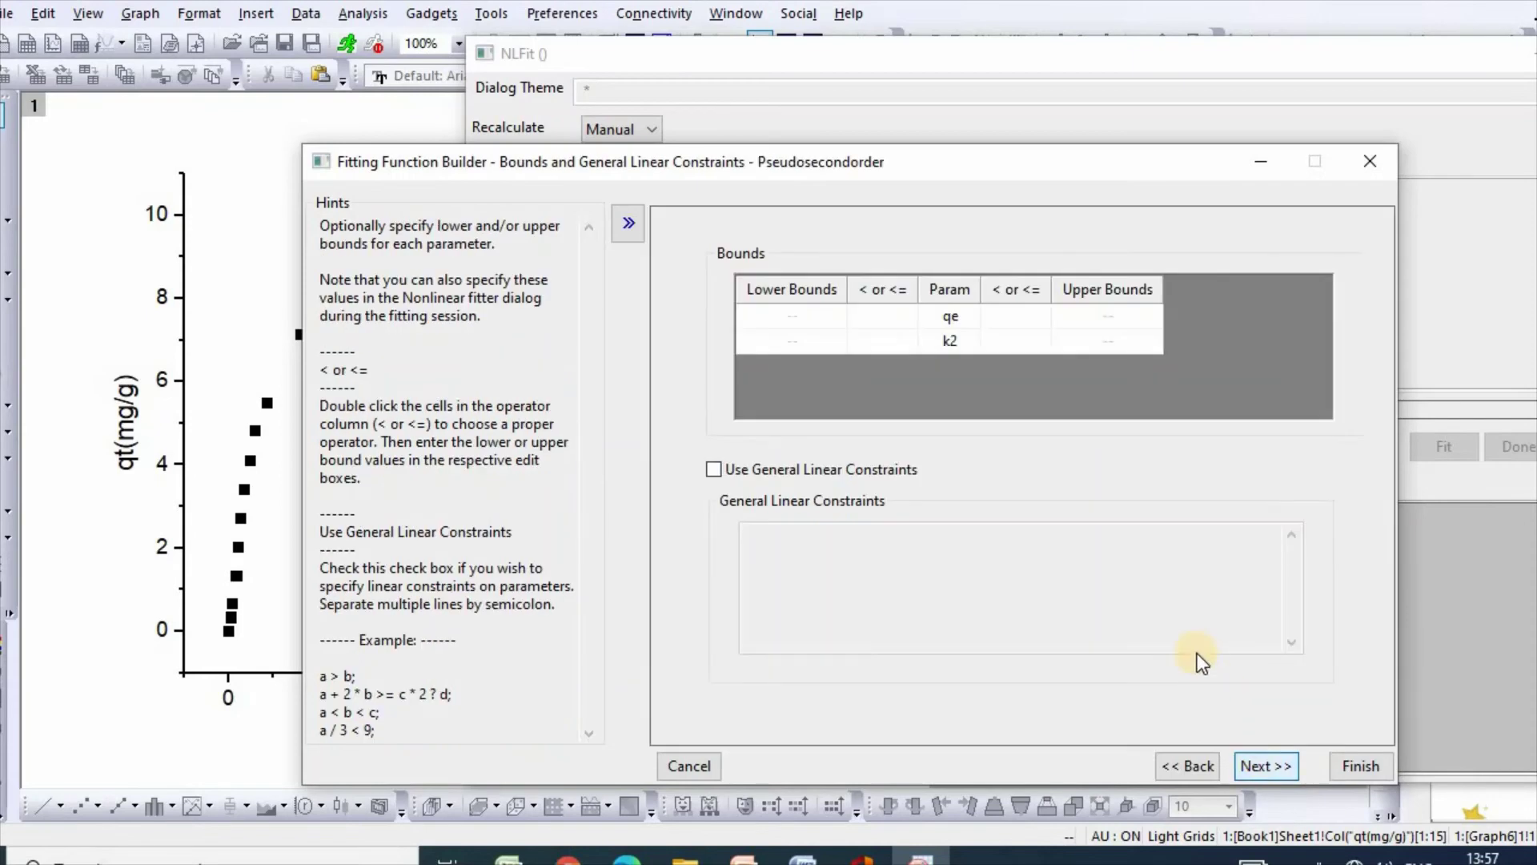
left_click(891, 315)
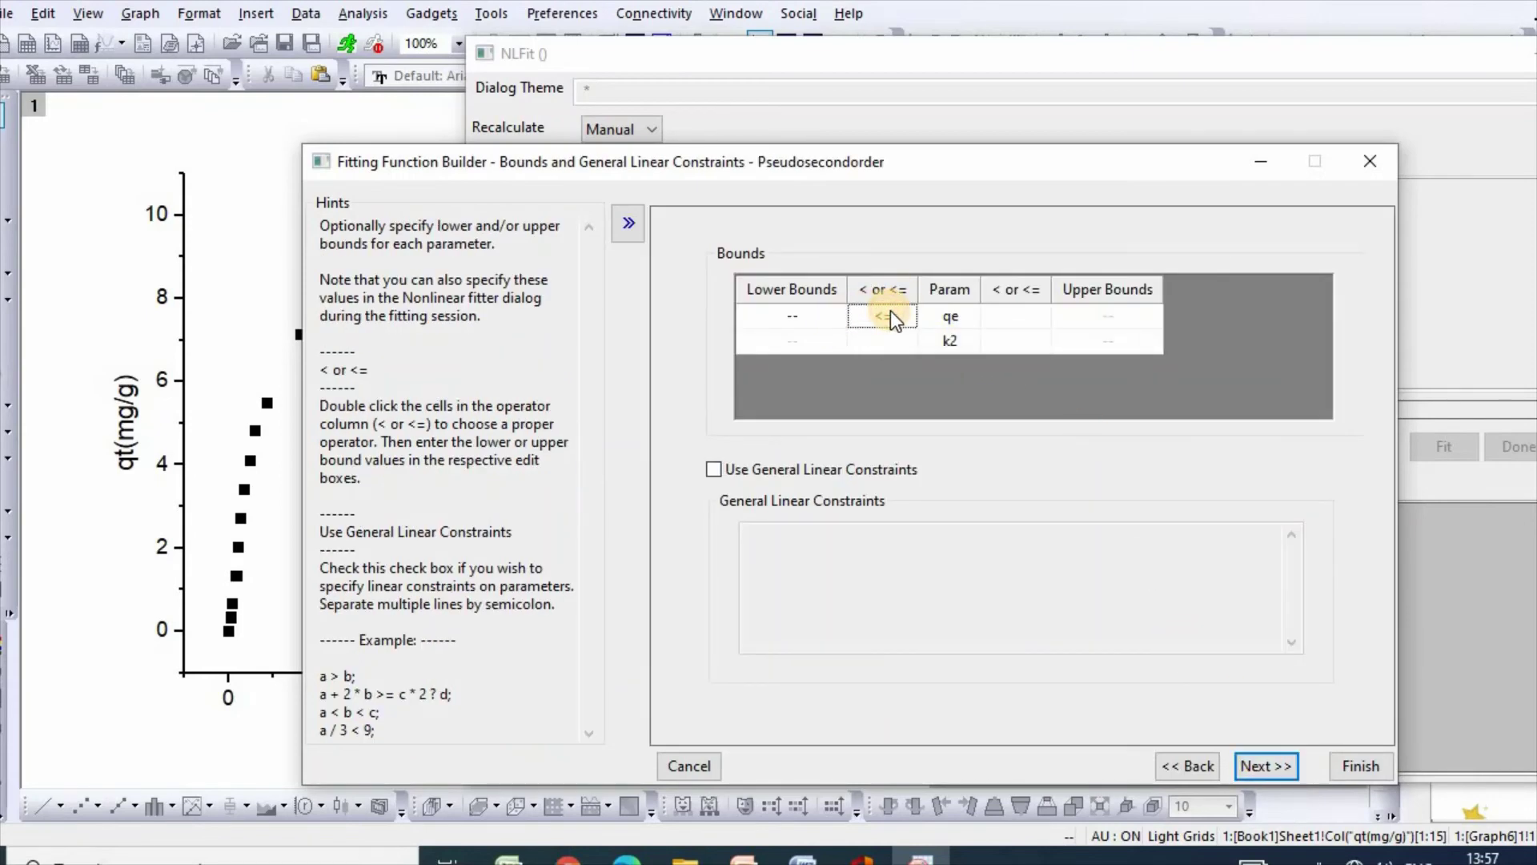
double_click(785, 318)
type("0")
left_click(882, 339)
left_click(886, 342)
left_click(805, 339)
type("0")
Finish the Pseudosecondorder function, skipping derived parameters and fitting scripts
left_click(1265, 765)
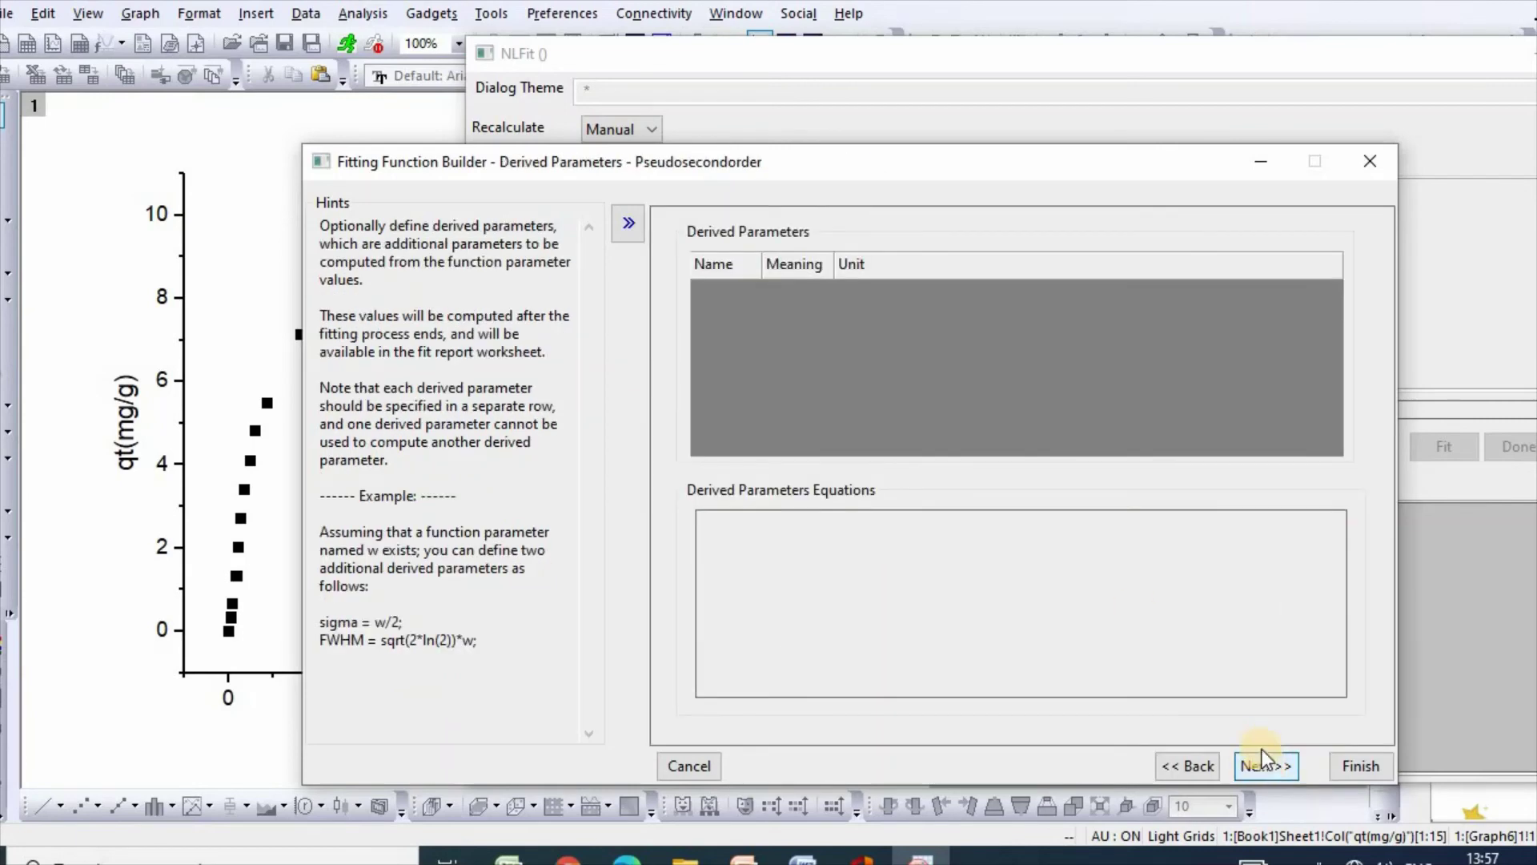
left_click(1265, 766)
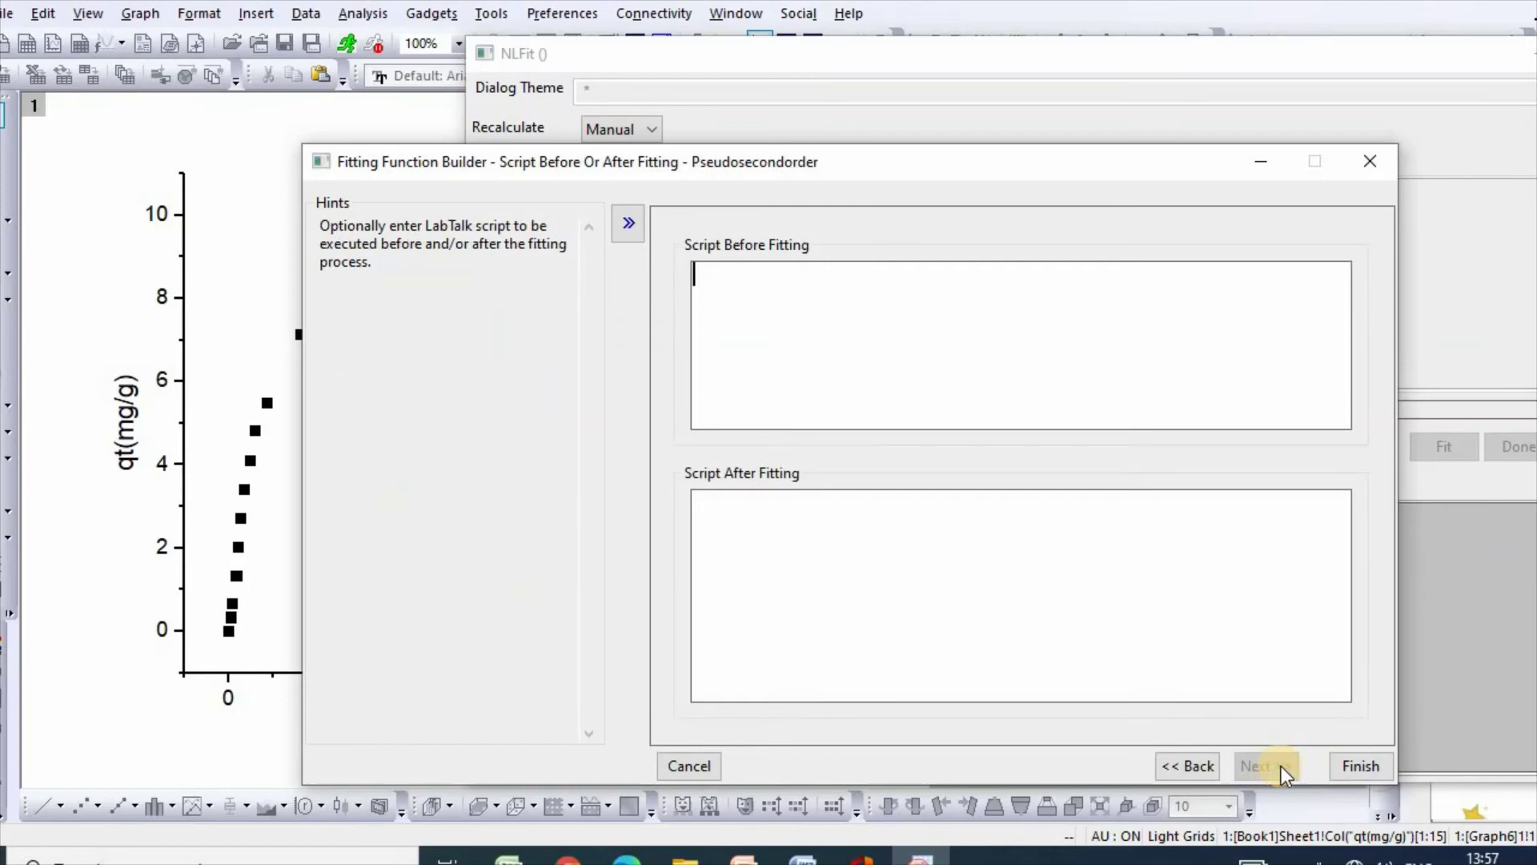
left_click(1359, 765)
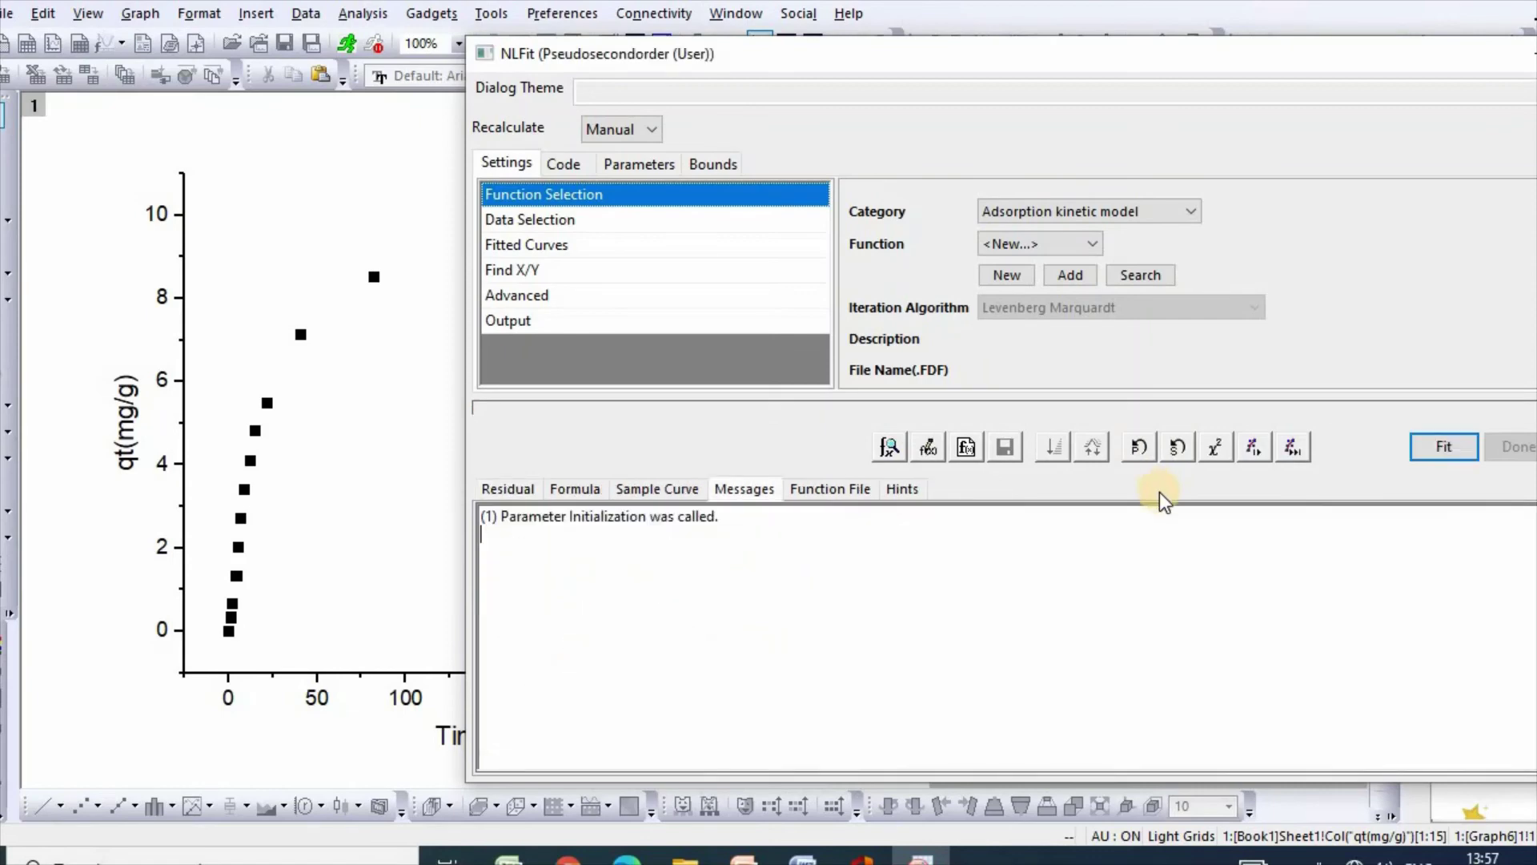
Fit until converged (qe 10.55023, k2 0.00453, R² 0.99298) and accept the fit
left_click(1253, 445)
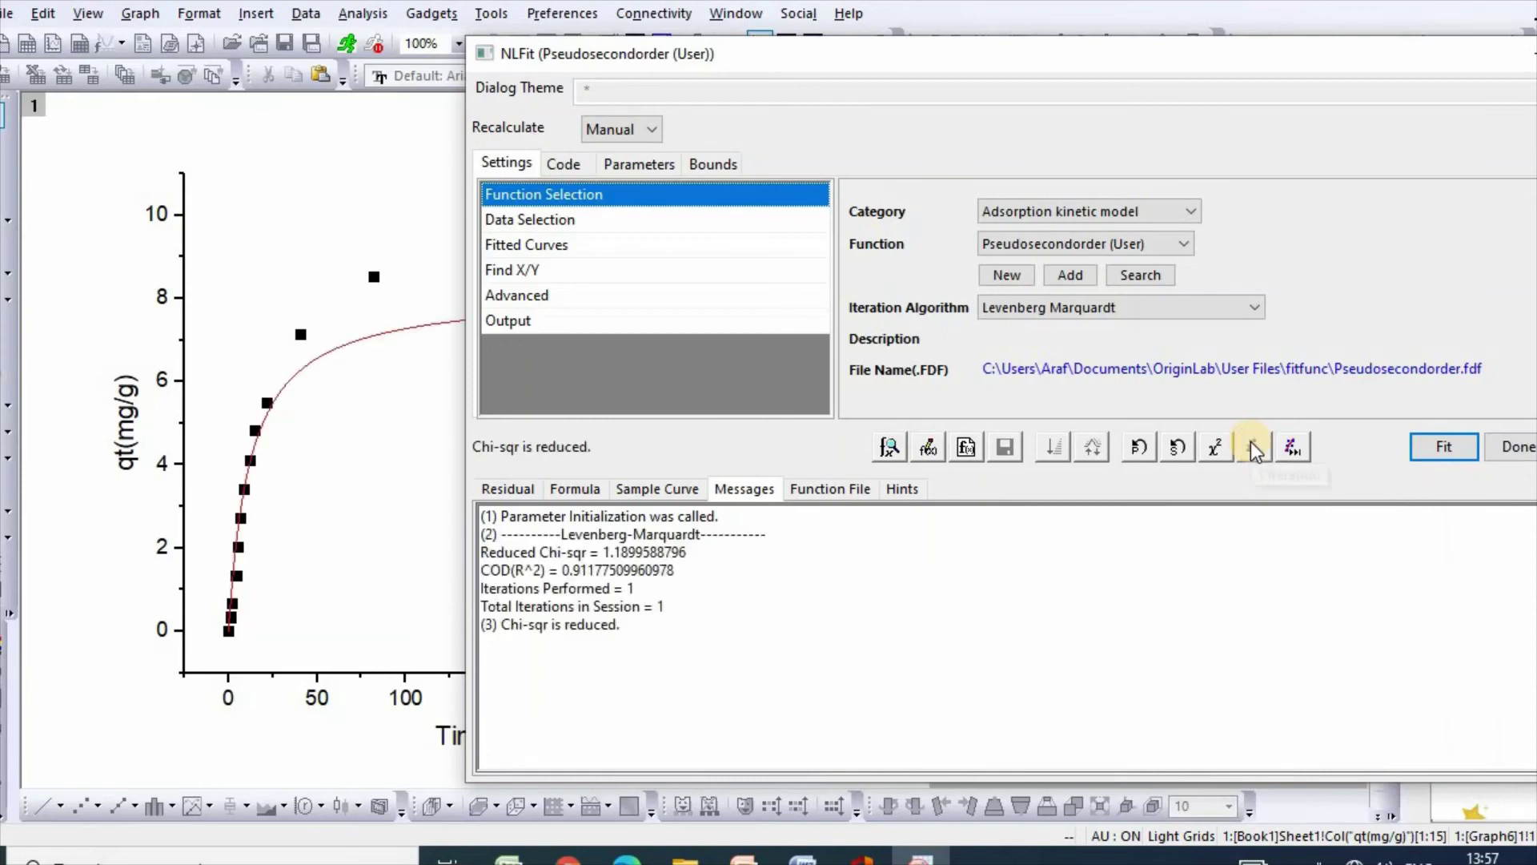
left_click(1294, 445)
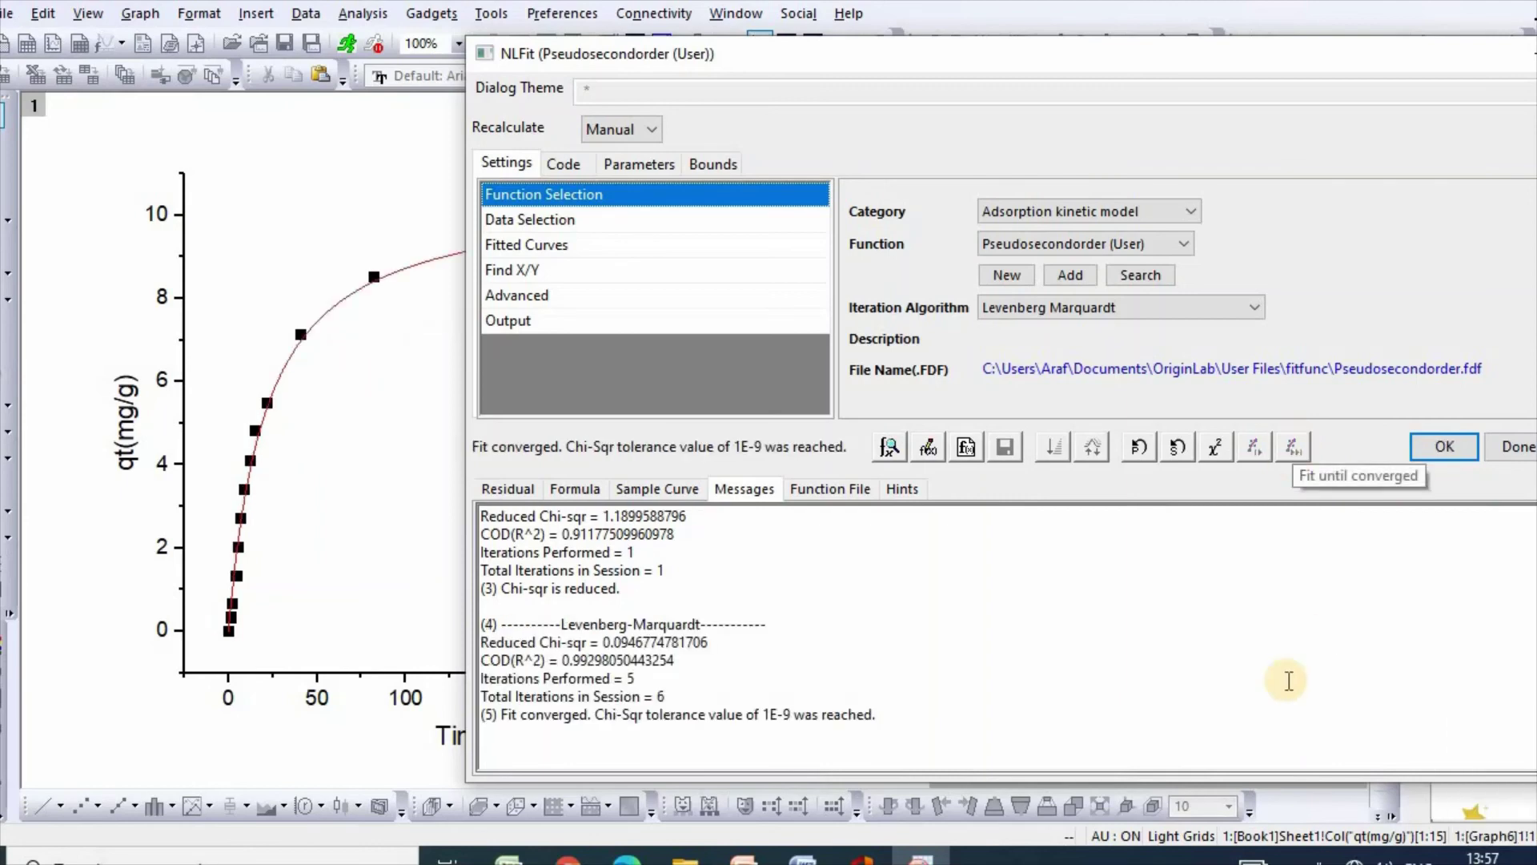
left_click(1443, 447)
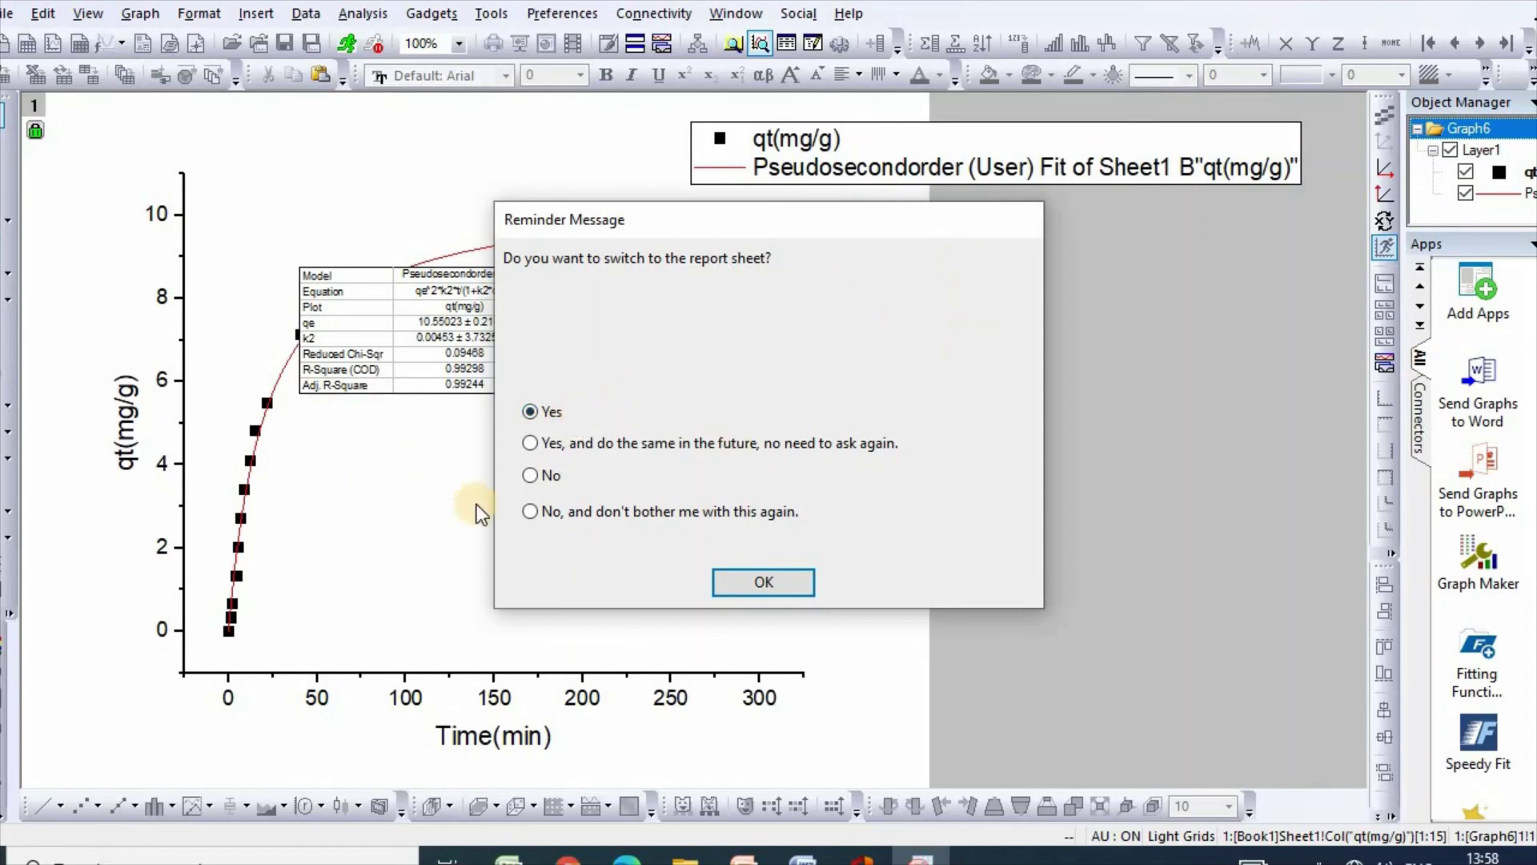
Stay on Graph6 instead of the report sheet and move the fit table below the curve
left_click(530, 476)
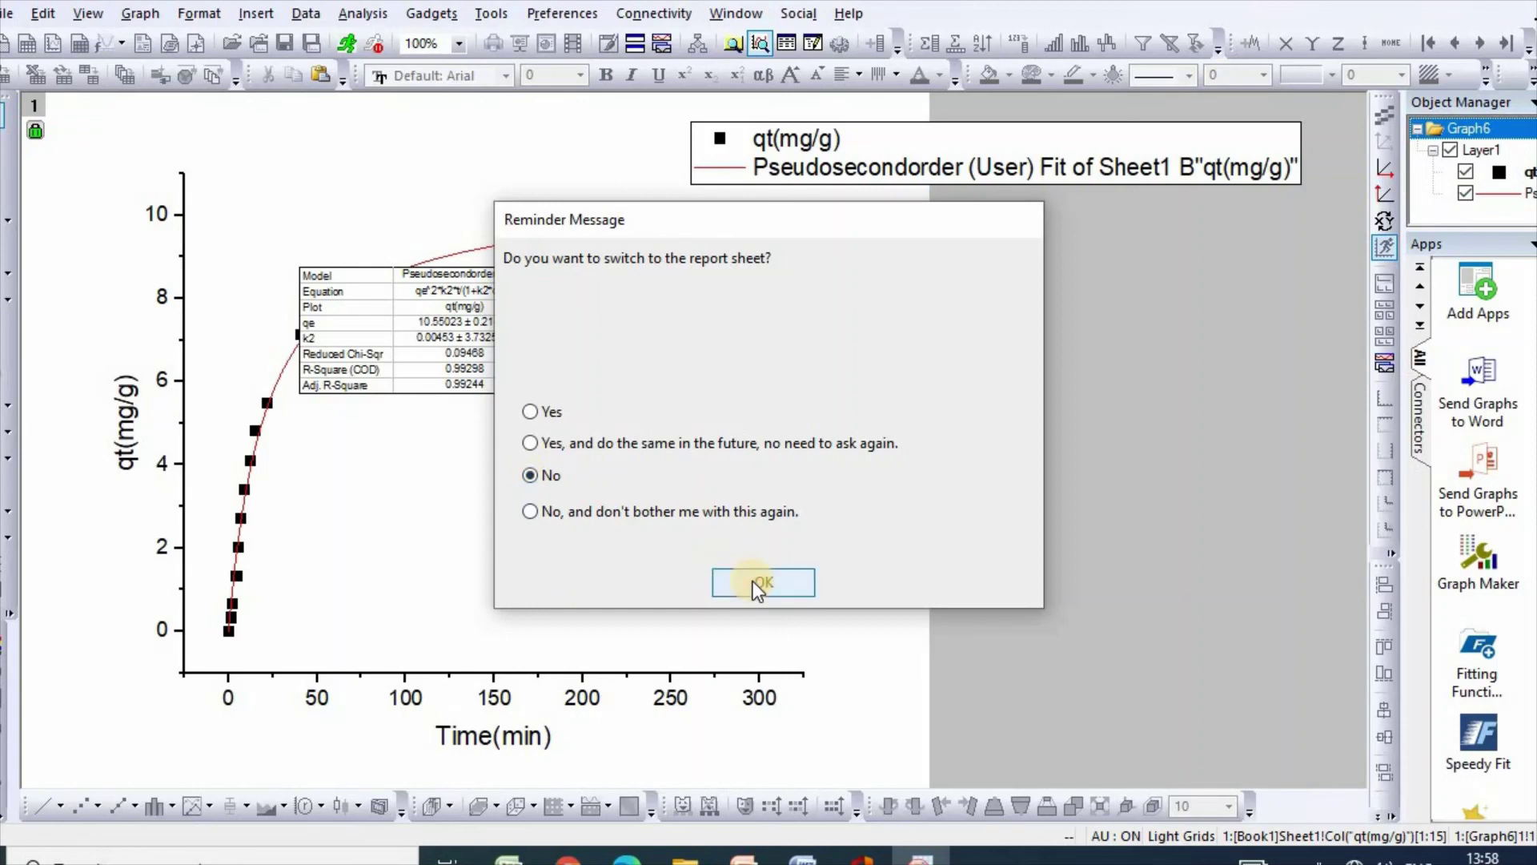
left_click(752, 579)
left_click(458, 372)
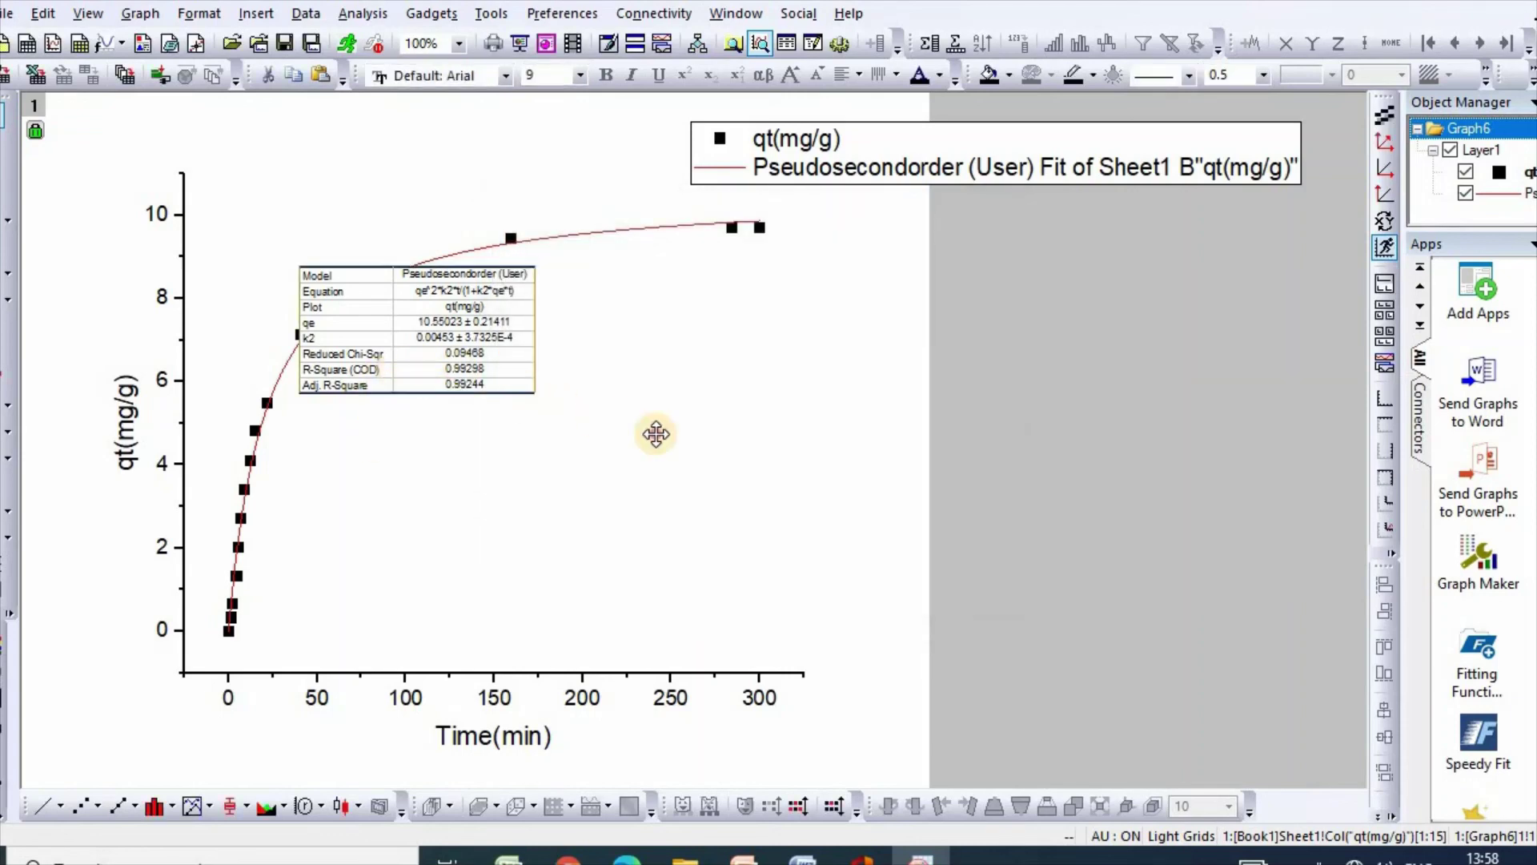
left_click_drag(656, 433, 799, 472)
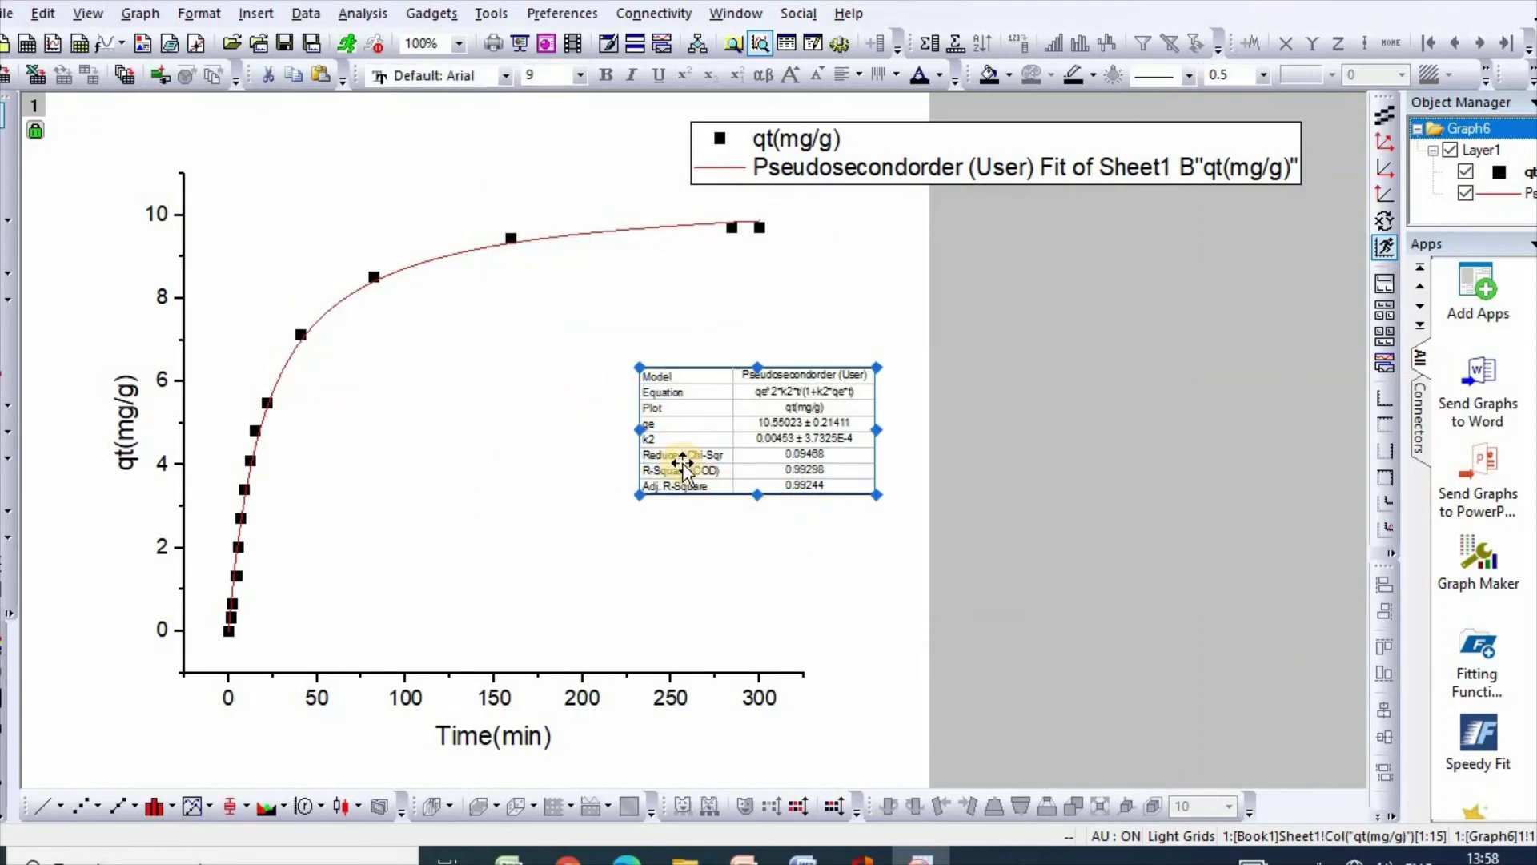